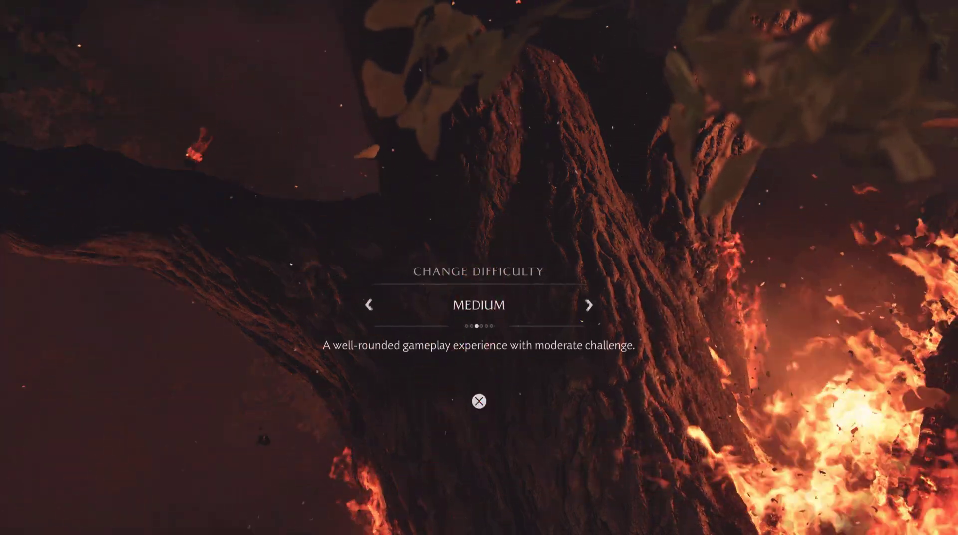
Set the game difficulty to Casual and confirm it.
key("Left")
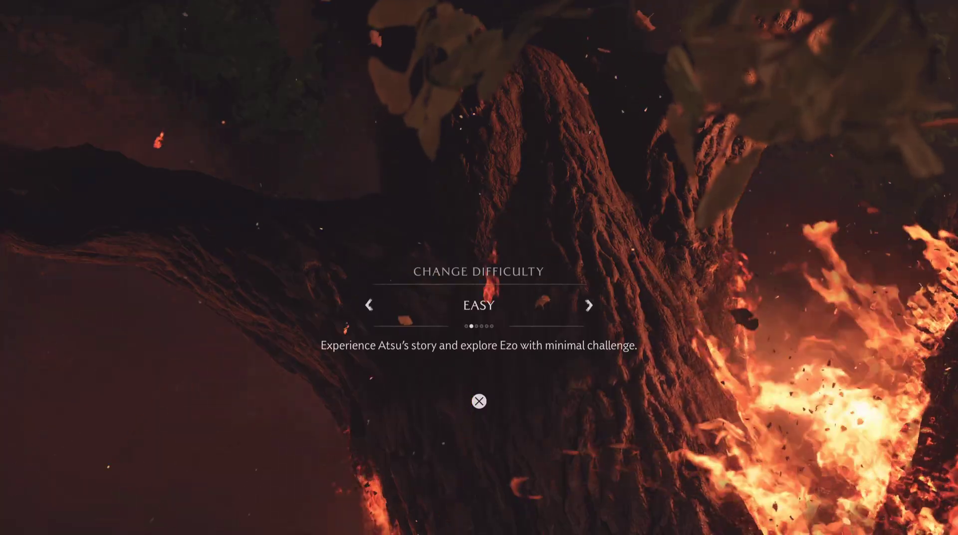
key("Left")
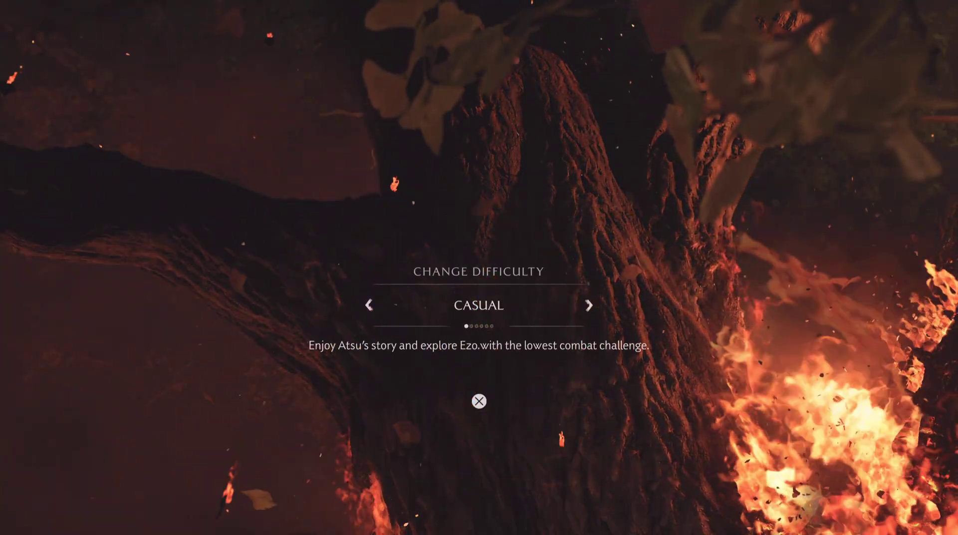
key("Return")
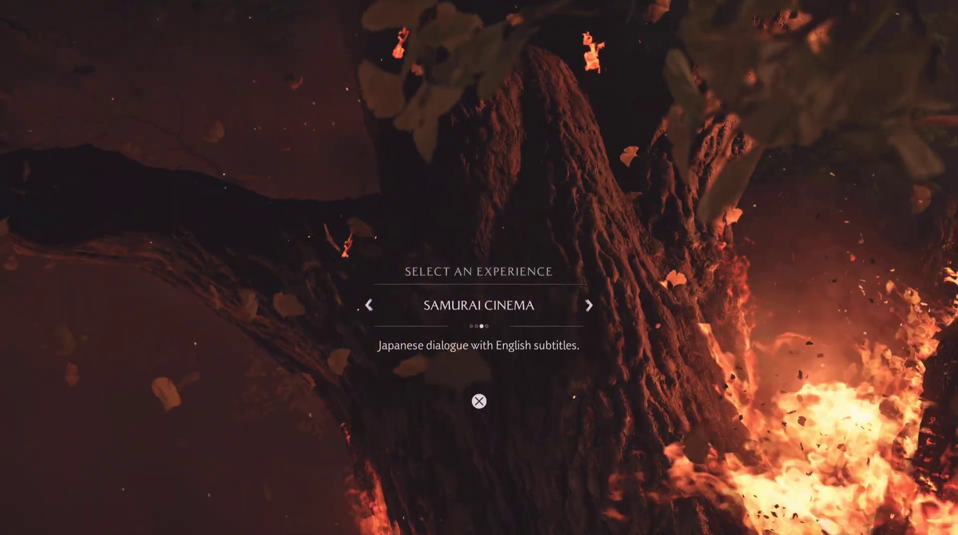
Preview Kurosawa Mode among the experiences, and select the experience listed just before Samurai Cinema.
key("Right")
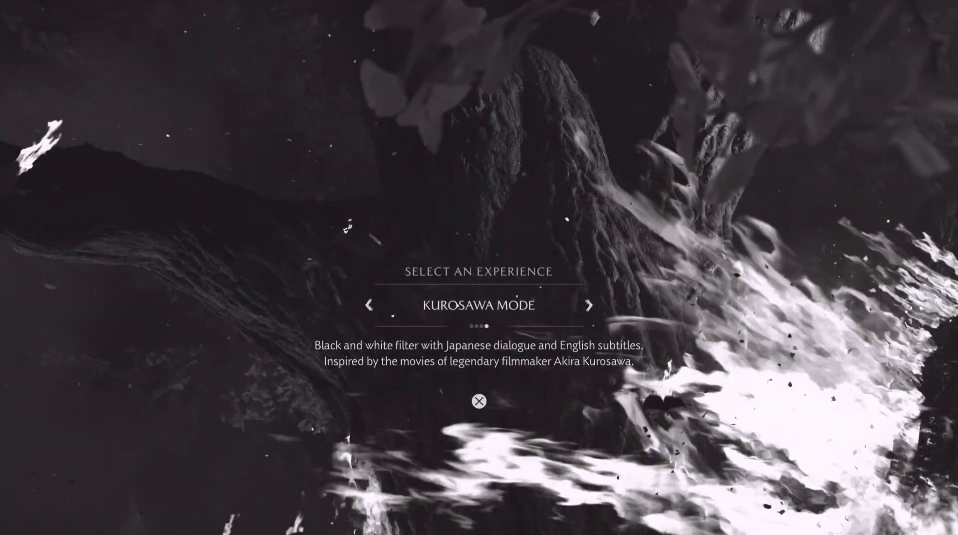
key("Left")
key("Left")
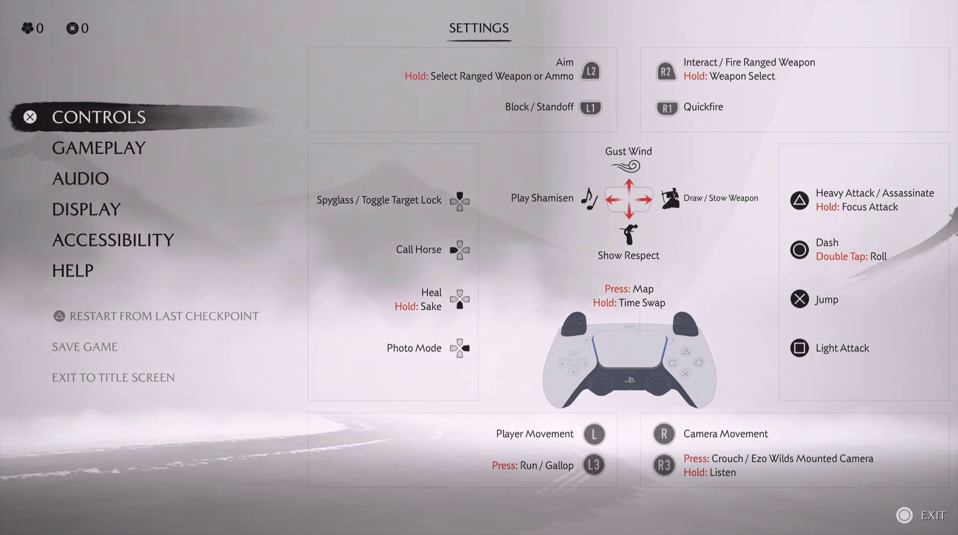
Set Target Lock to Swap on Defeat in the gameplay settings.
key("Down")
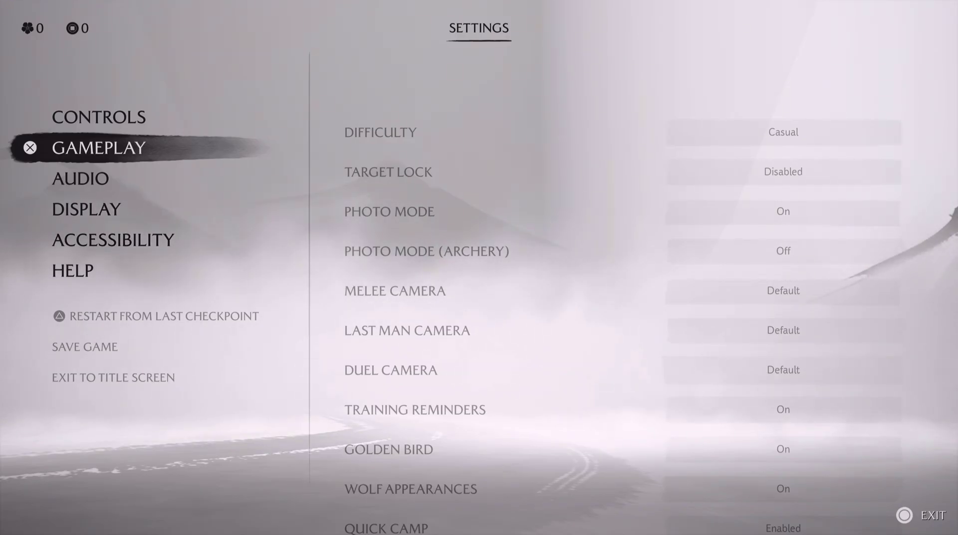
key("Return")
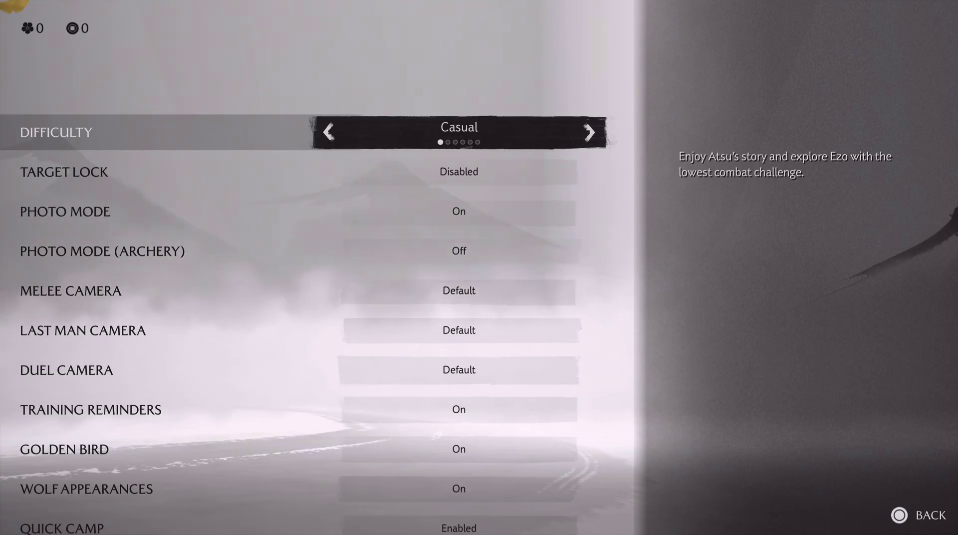
left_click(64, 172)
key("Right")
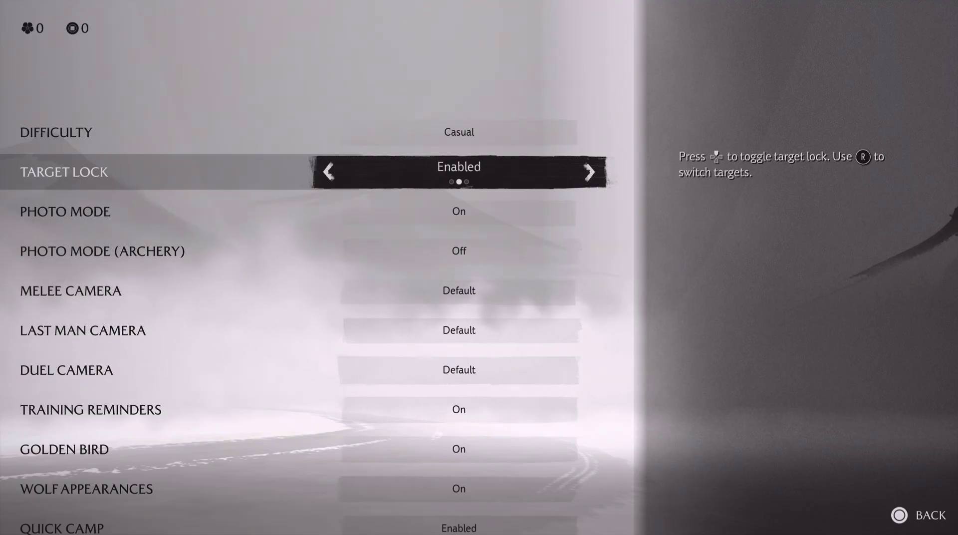
key("Right")
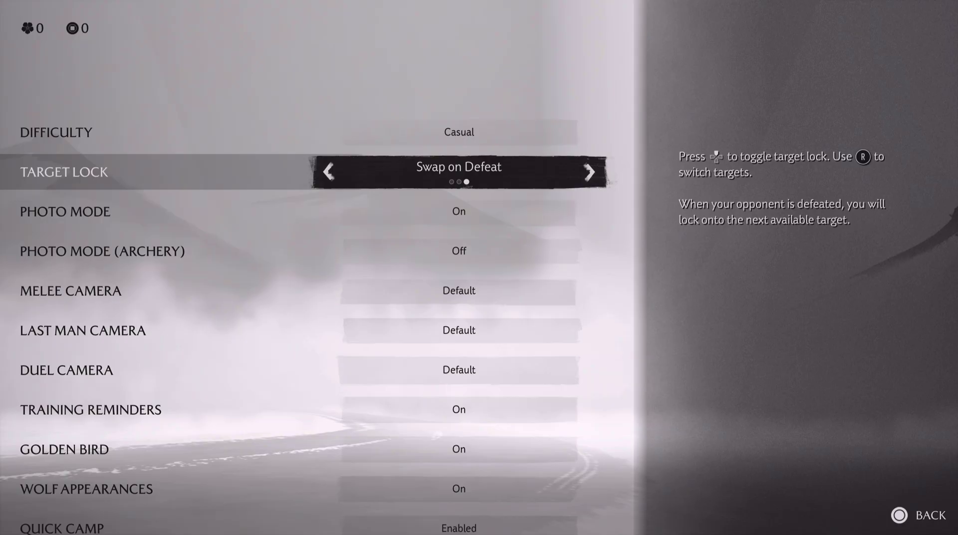
Review the remaining gameplay settings and their descriptions, from Photo Mode through Quick Camp and Reset Defaults, and leave the category.
key("Down")
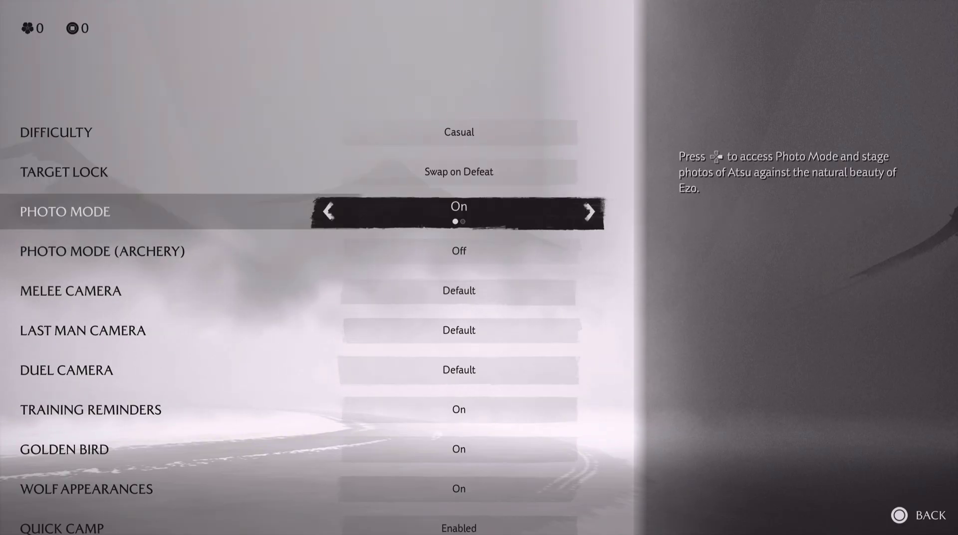
key("Down")
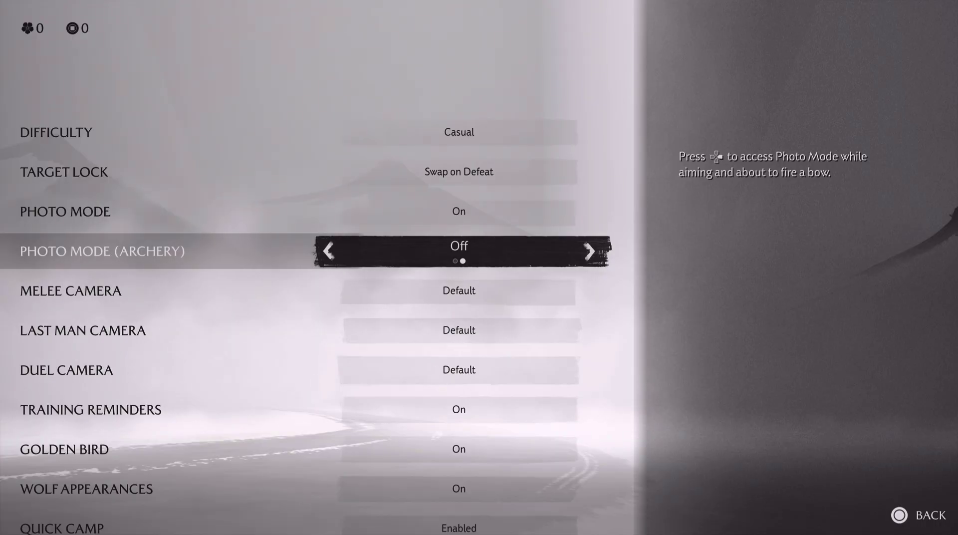
key("Down")
key("Down")
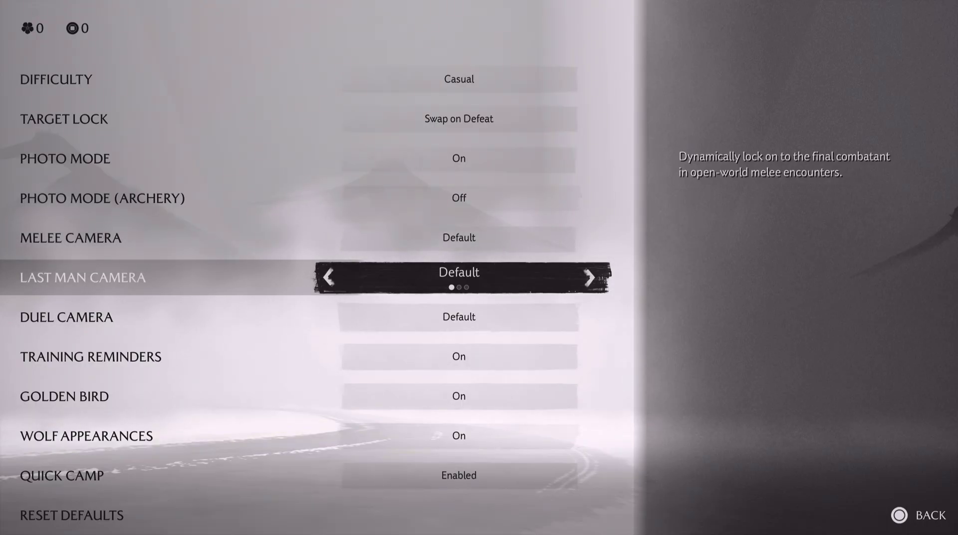
key("Down")
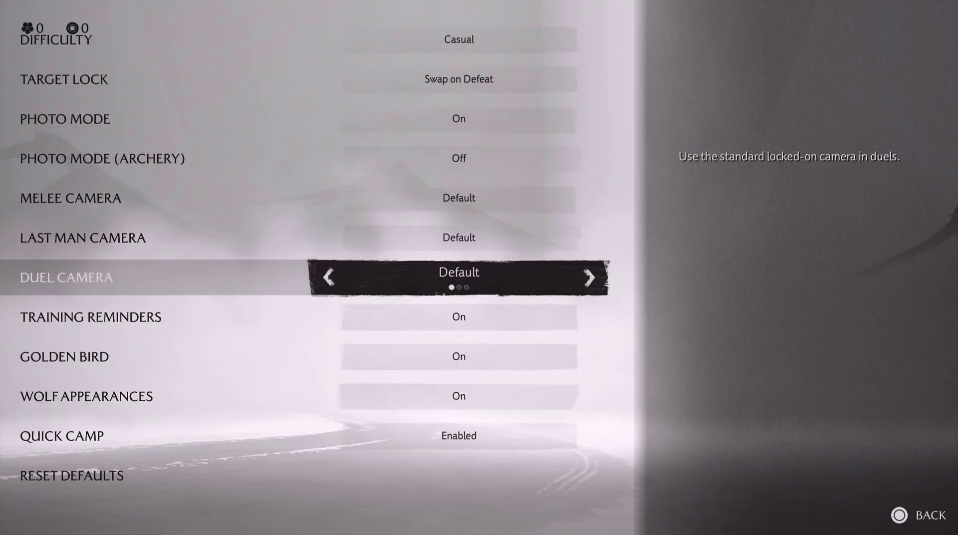
key("Down")
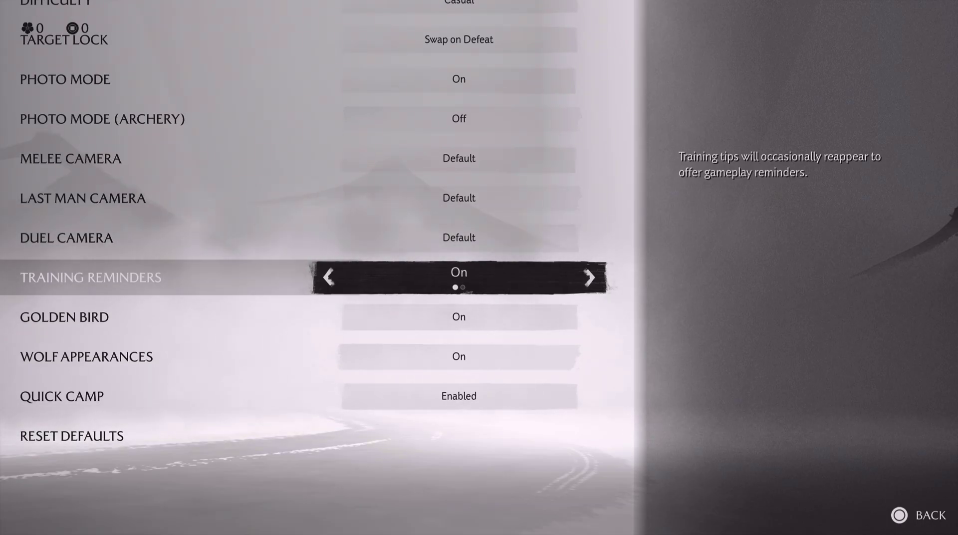
key("Down")
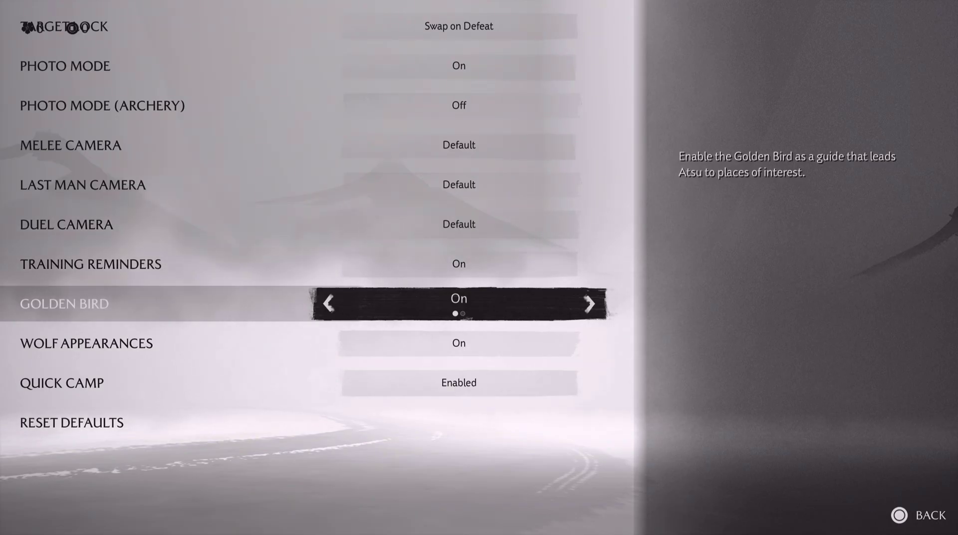
key("Down")
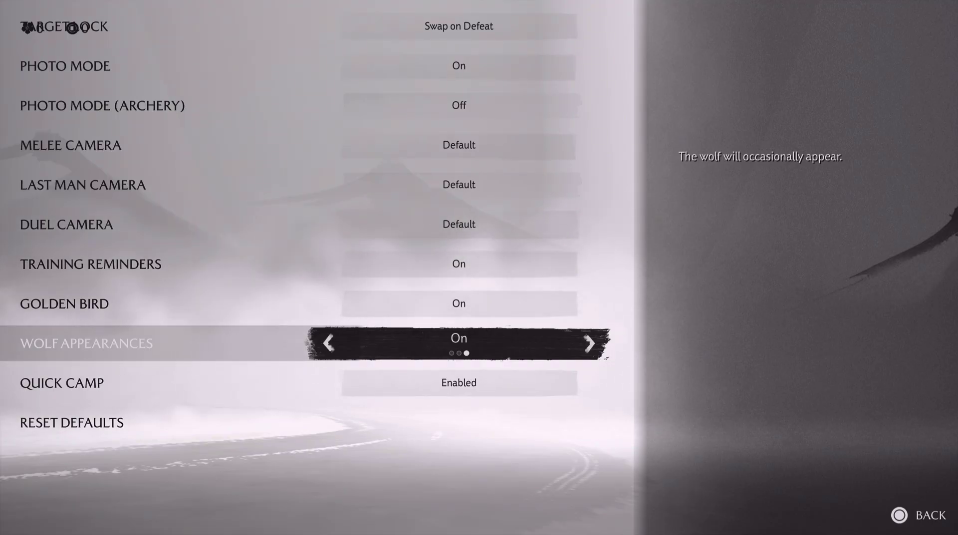
key("Down")
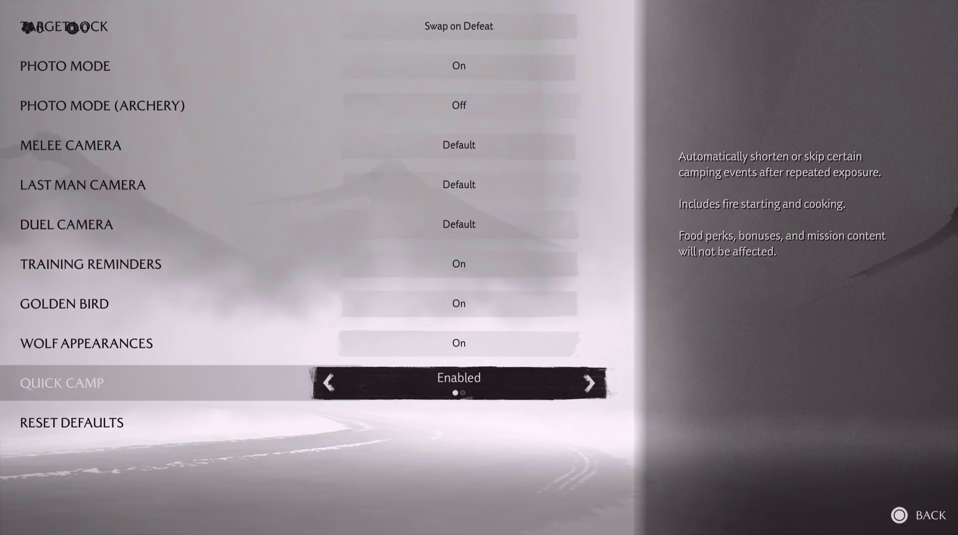
key("Down")
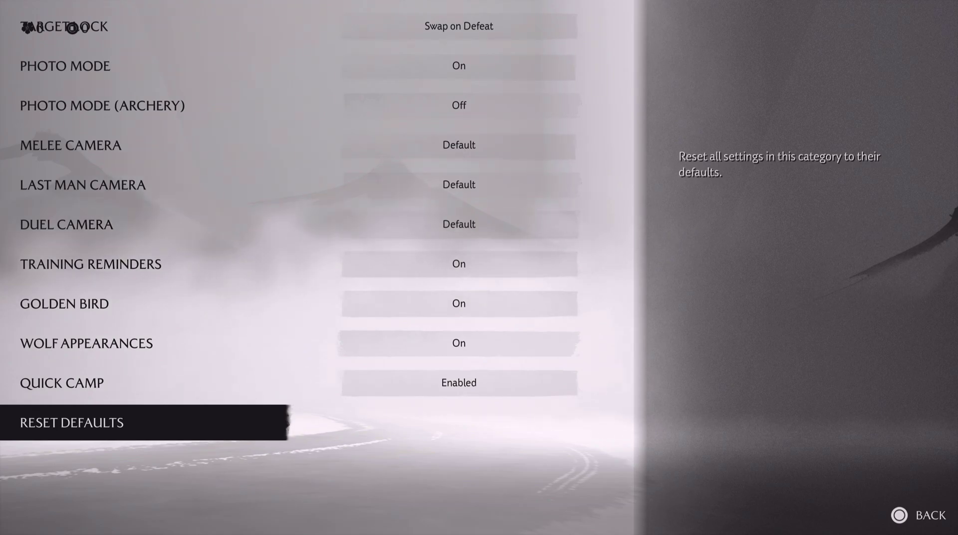
key("Escape")
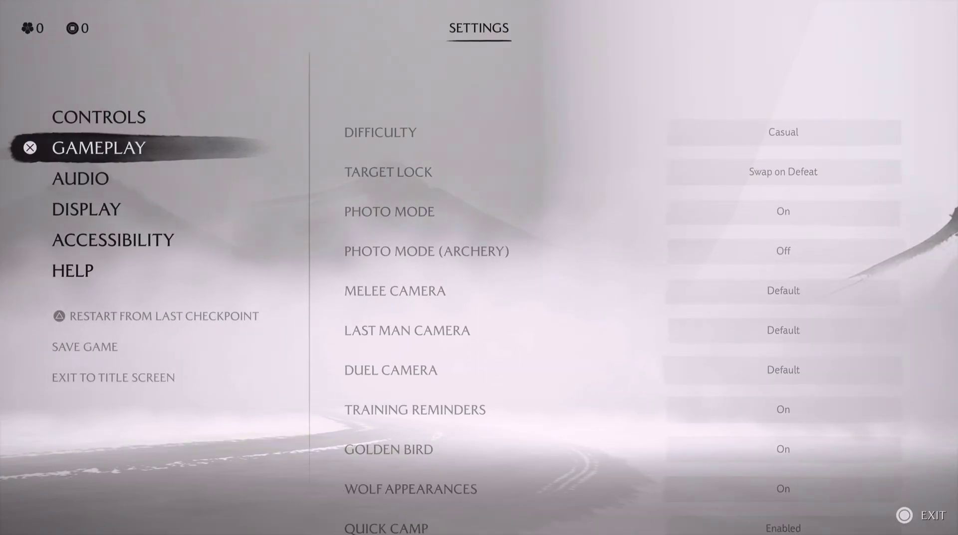
Set the music volume to 80 in the audio settings.
key("Down")
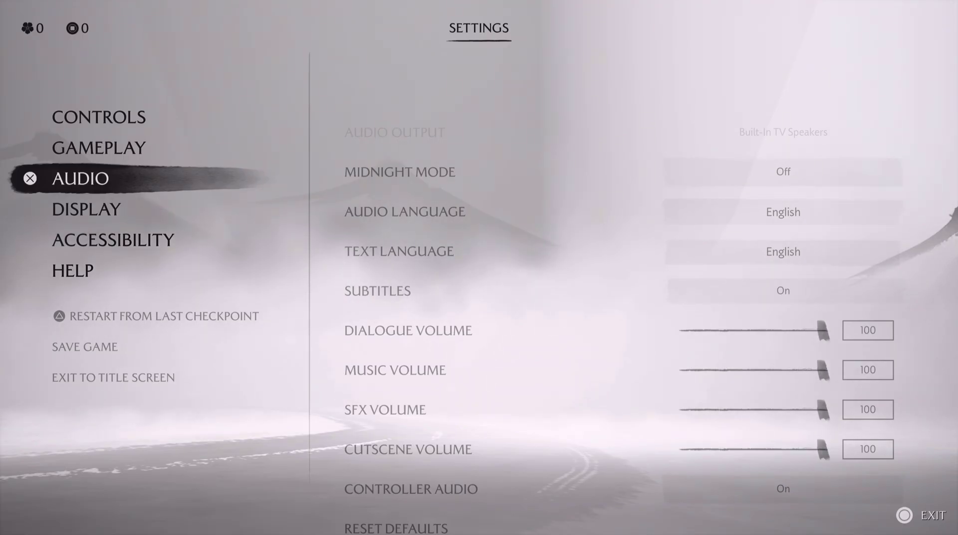
key("Return")
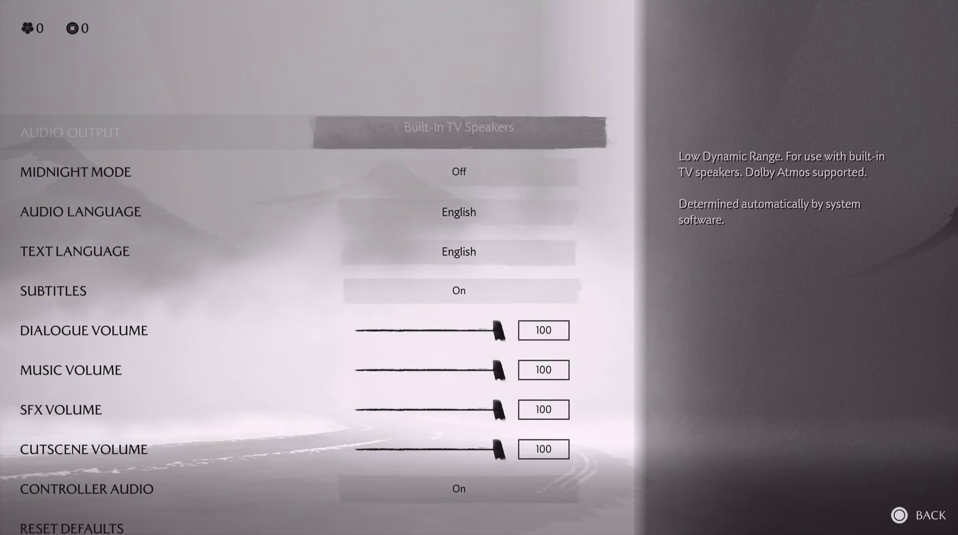
key("Down")
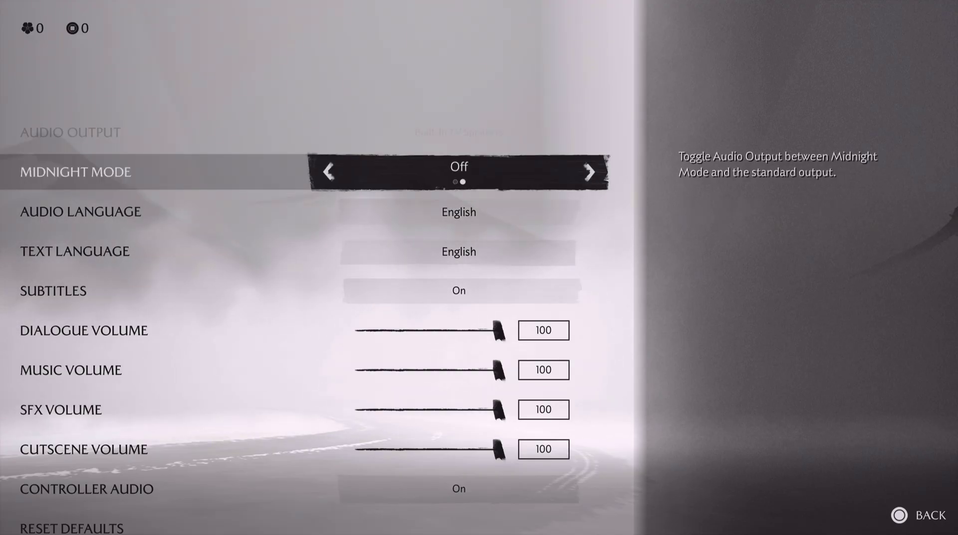
key("Down")
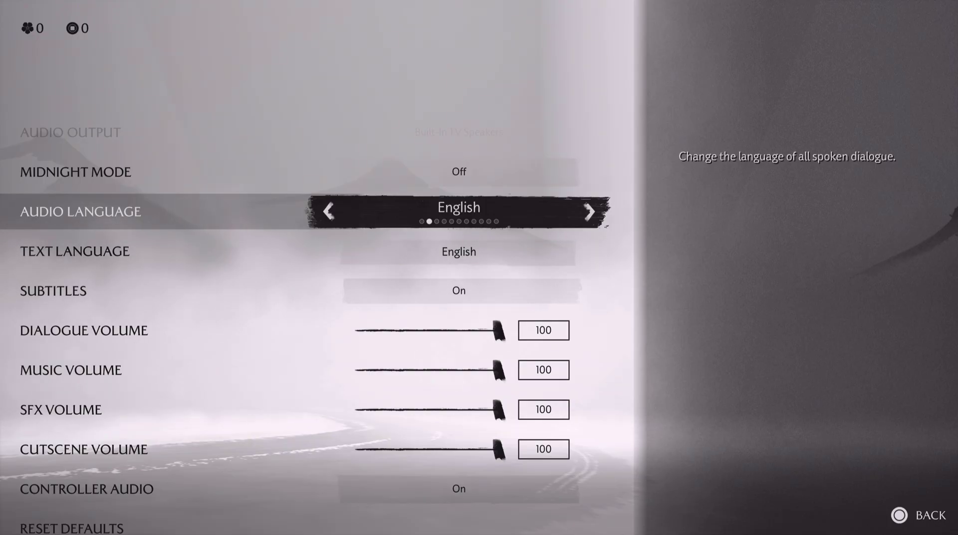
key("Down")
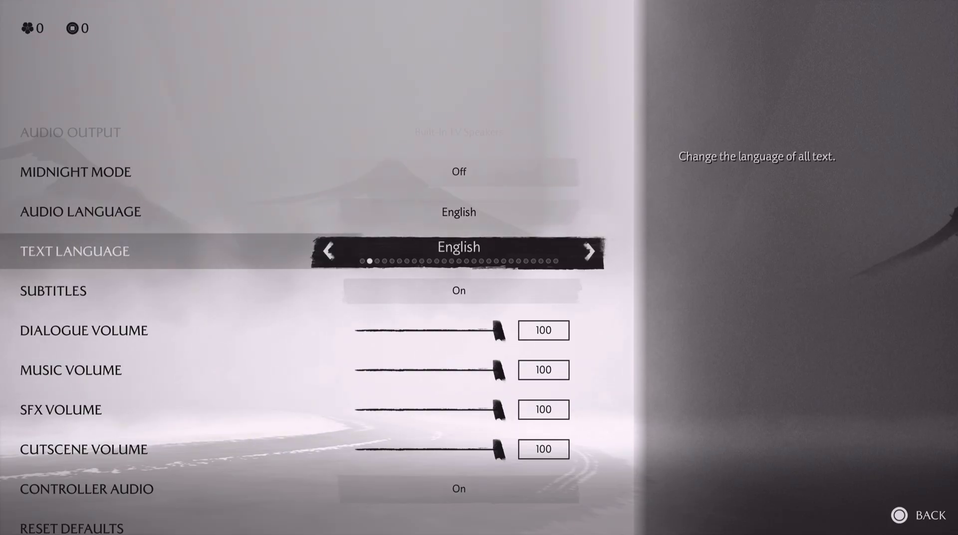
key("Down")
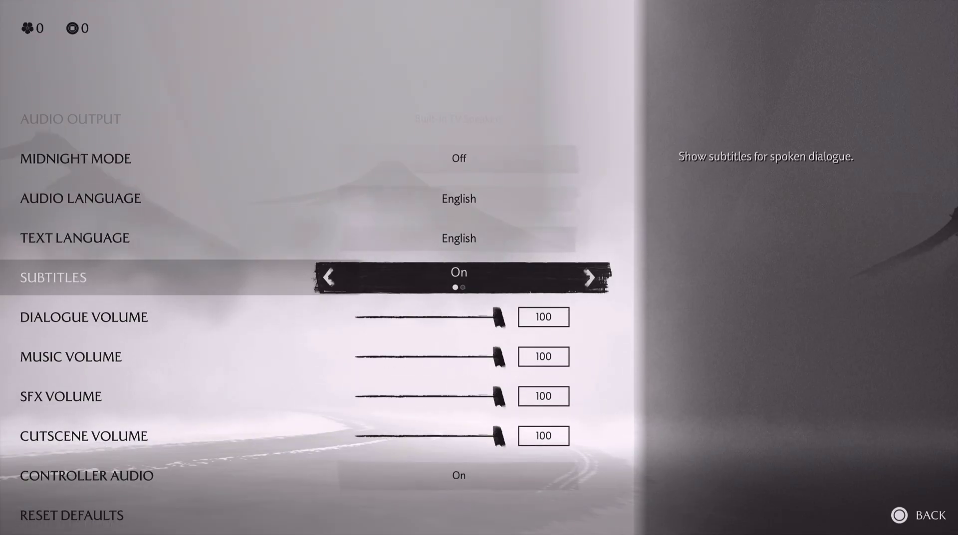
key("Down")
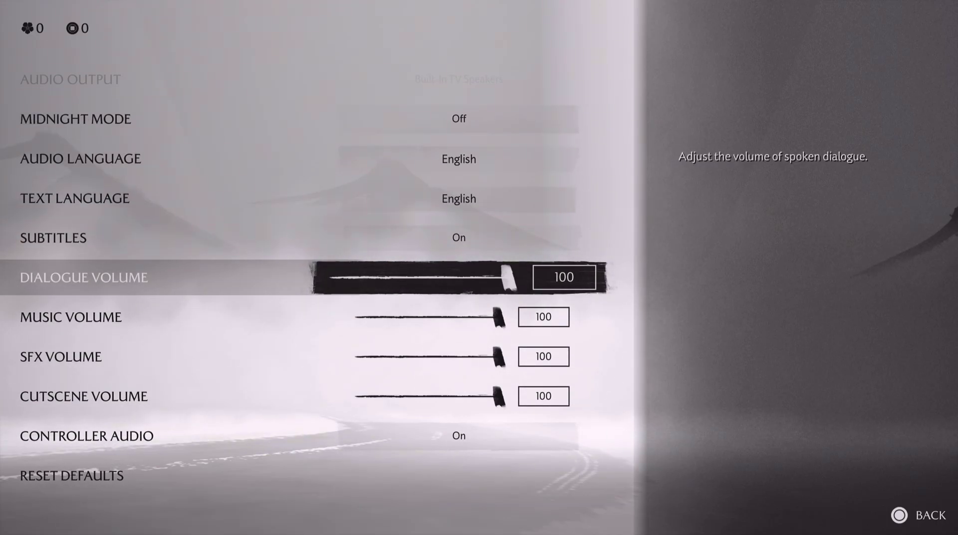
key("Down")
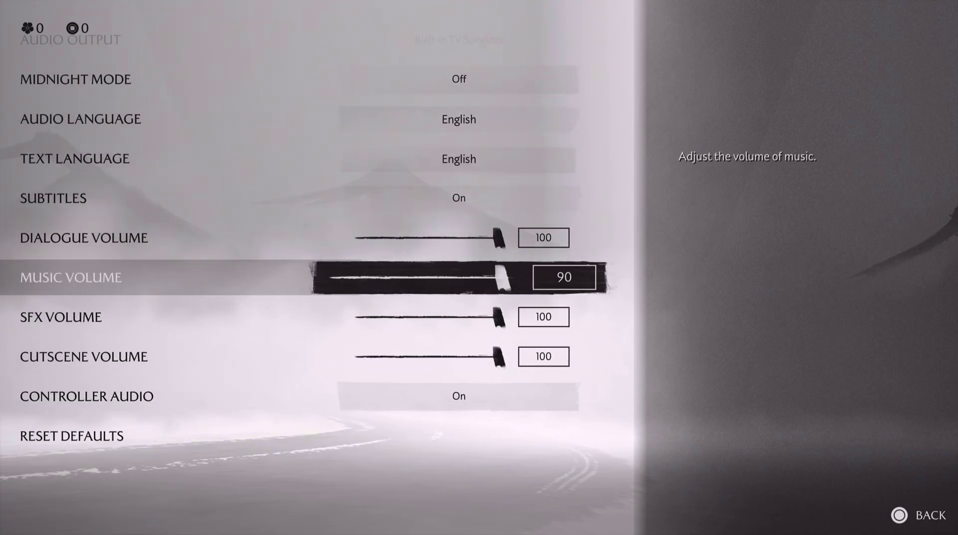
key("Left")
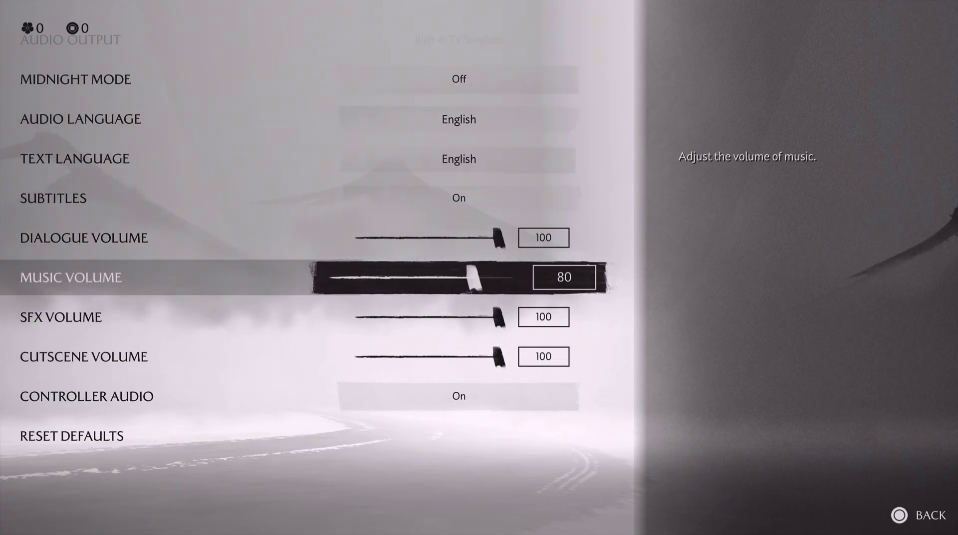
Review the sound effects volume, cutscene volume, controller audio and reset options, and leave the audio settings.
key("Down")
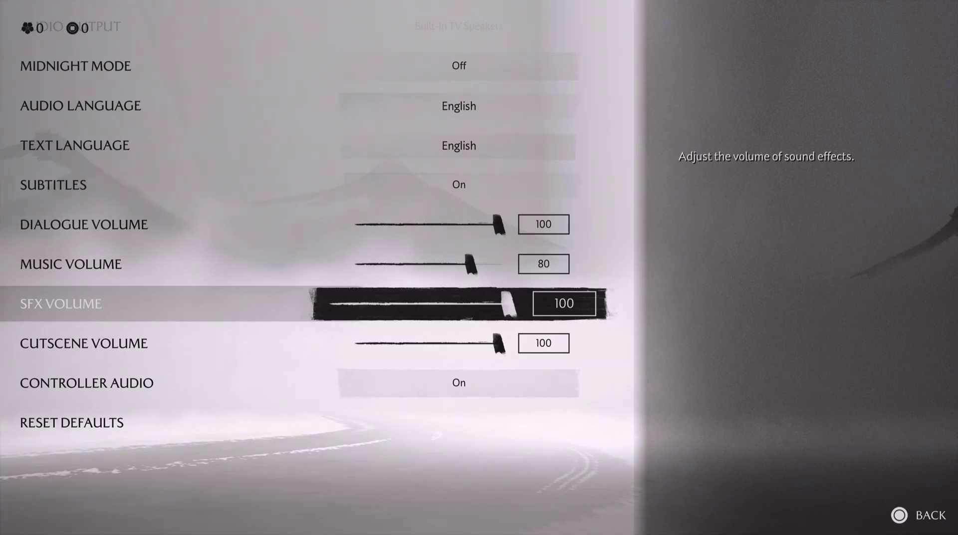
key("Down")
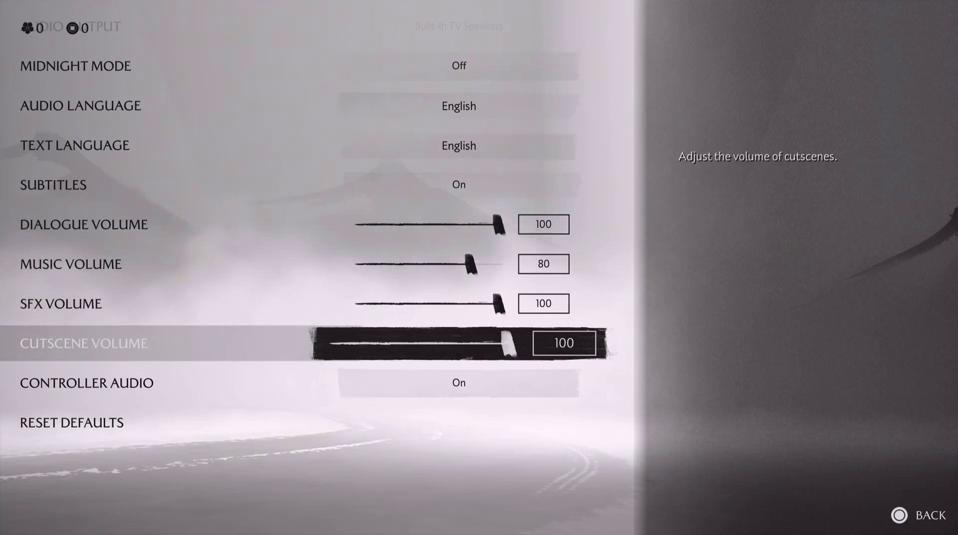
key("Down")
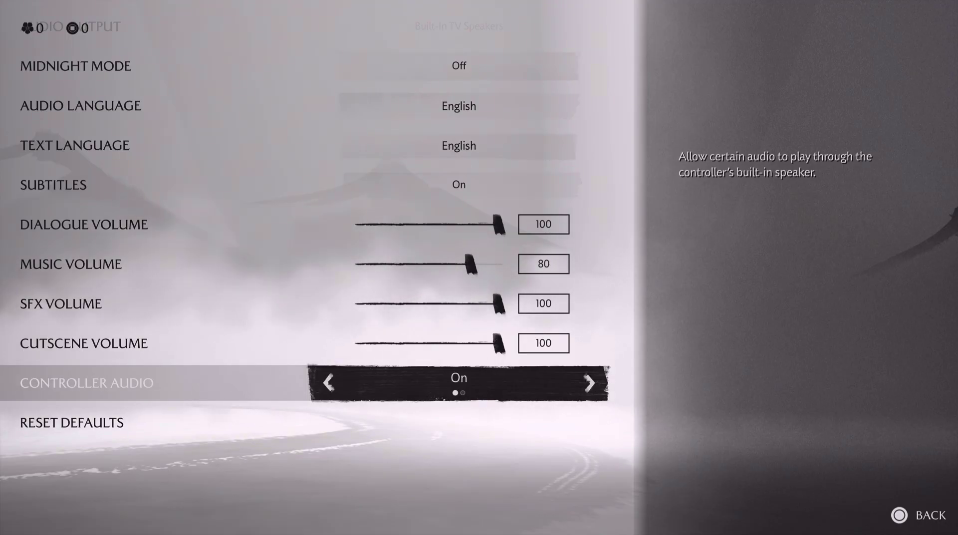
key("Down")
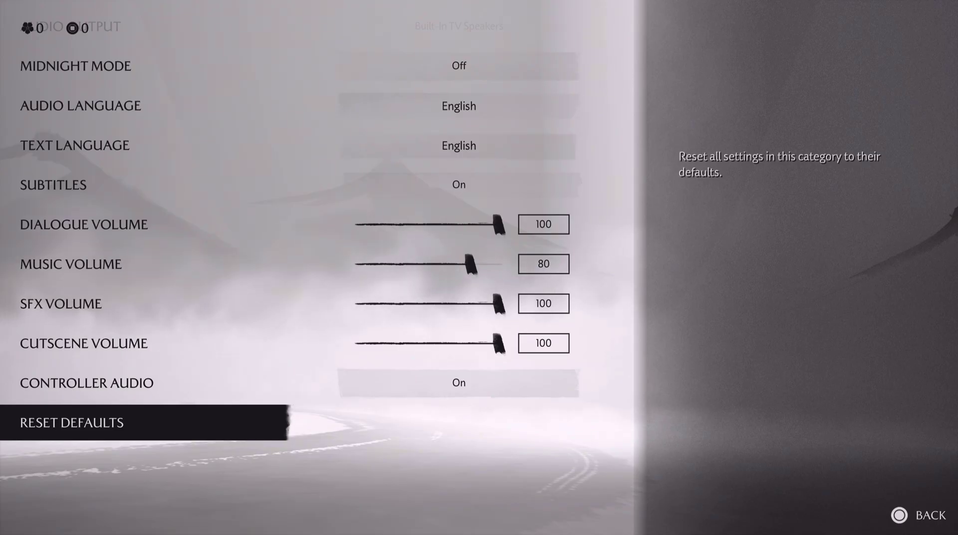
key("Escape")
Open the display settings and set the Graphics Mode to Ray Tracing Pro.
key("Down")
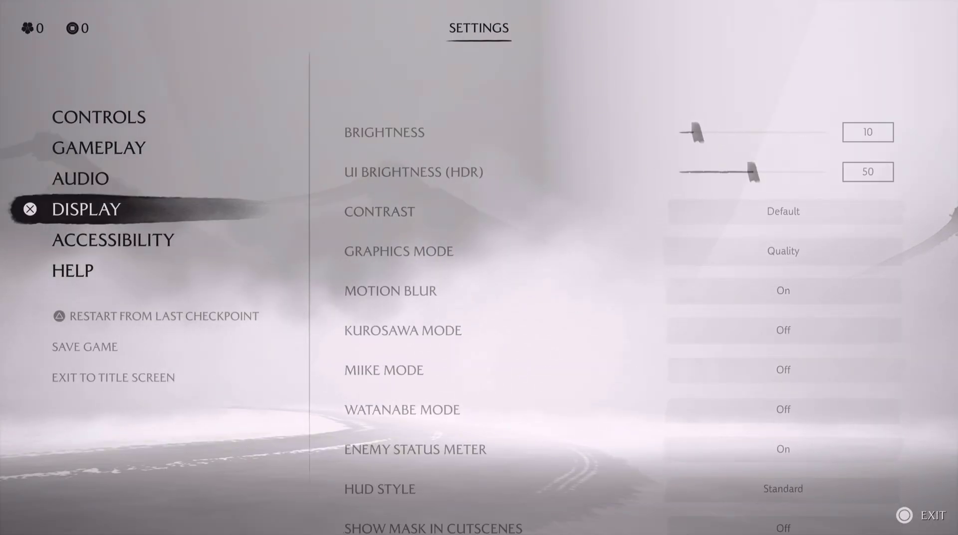
key("Return")
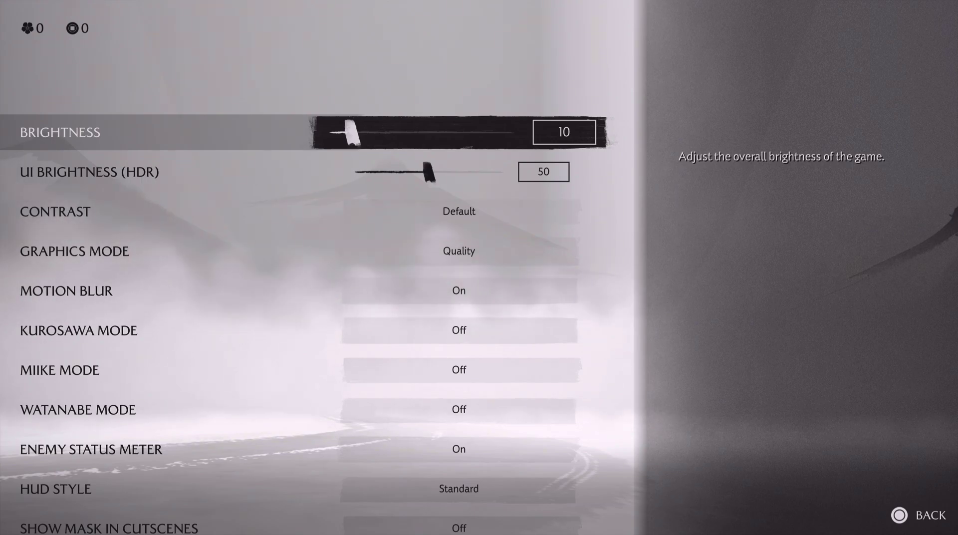
key("Down")
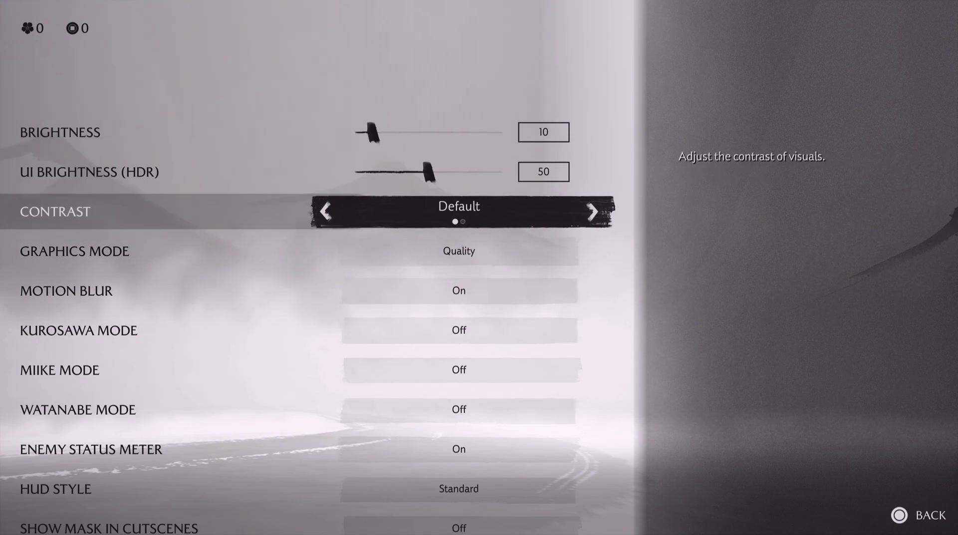
key("Down")
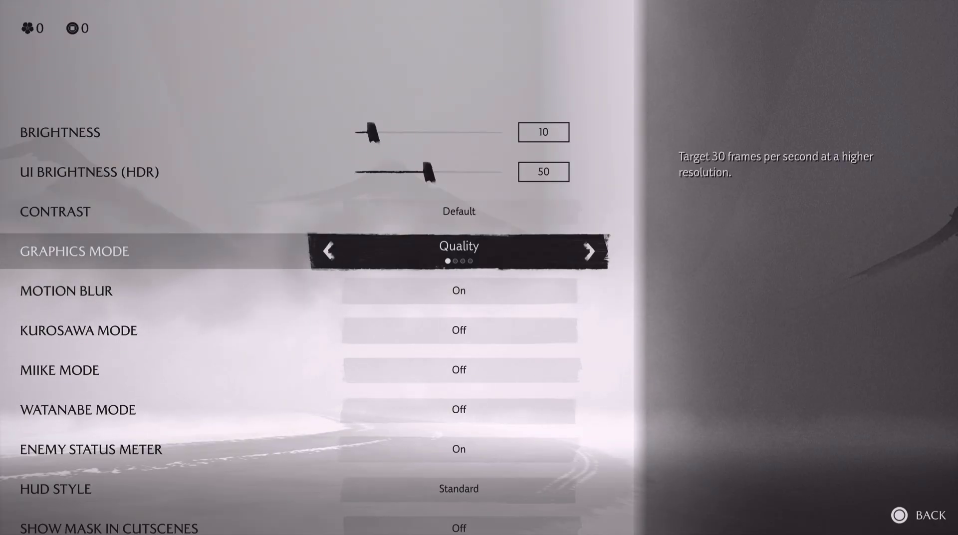
key("Right")
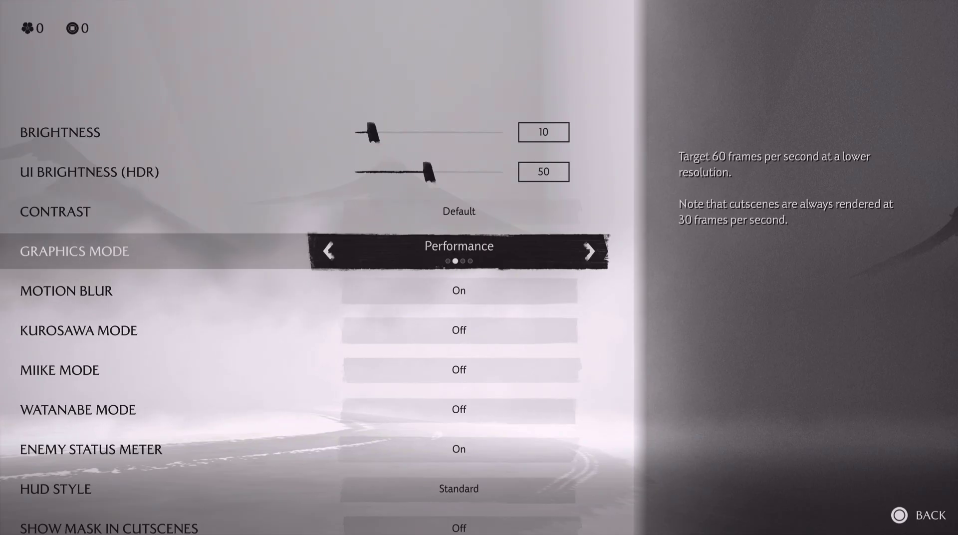
key("Right")
key("Right")
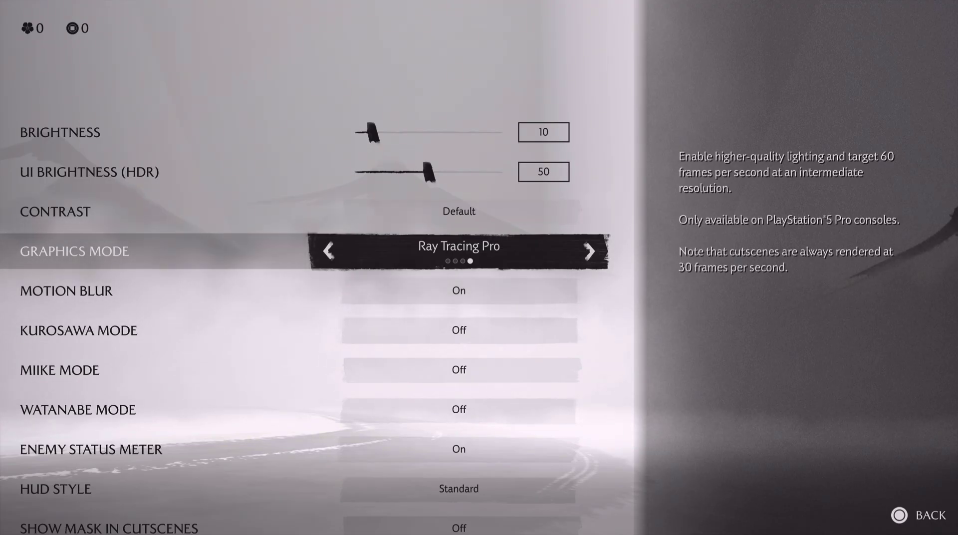
Review the remaining display settings and their descriptions, from Motion Blur through Dismemberment and Reset Defaults, and leave the category.
key("Down")
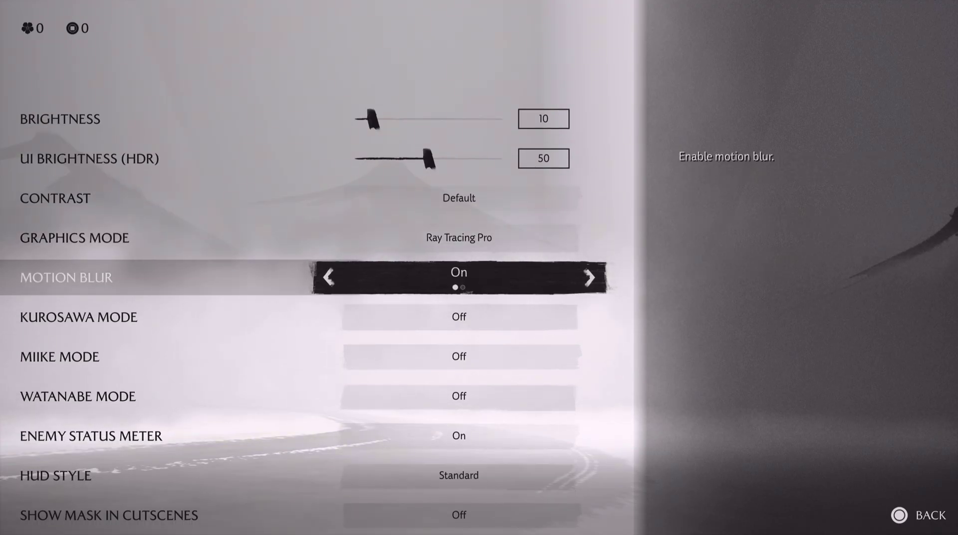
key("Down")
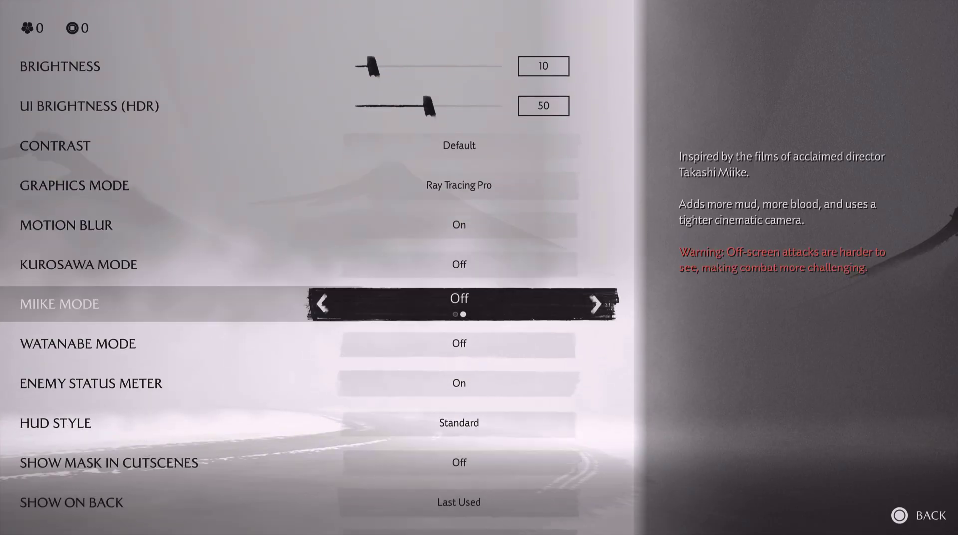
key("Down")
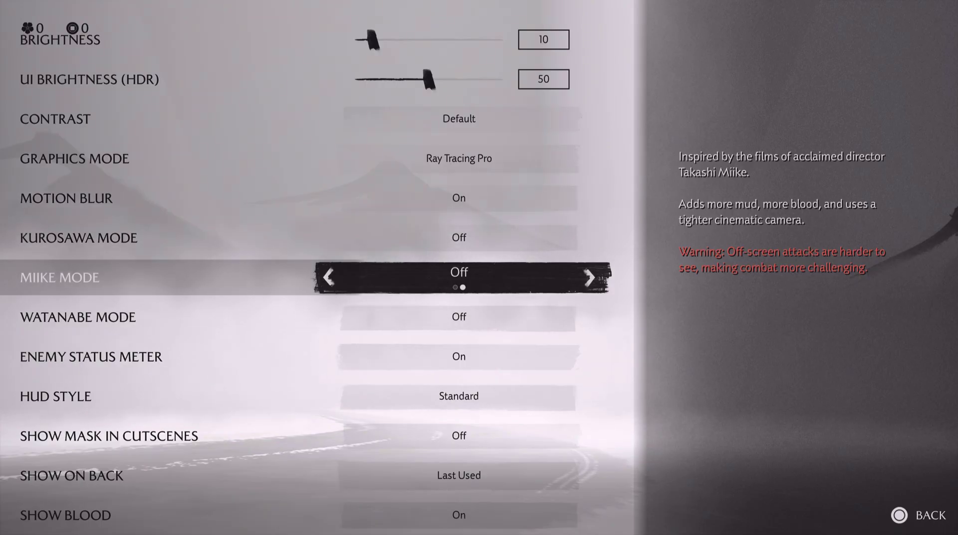
key("Down")
key("Down")
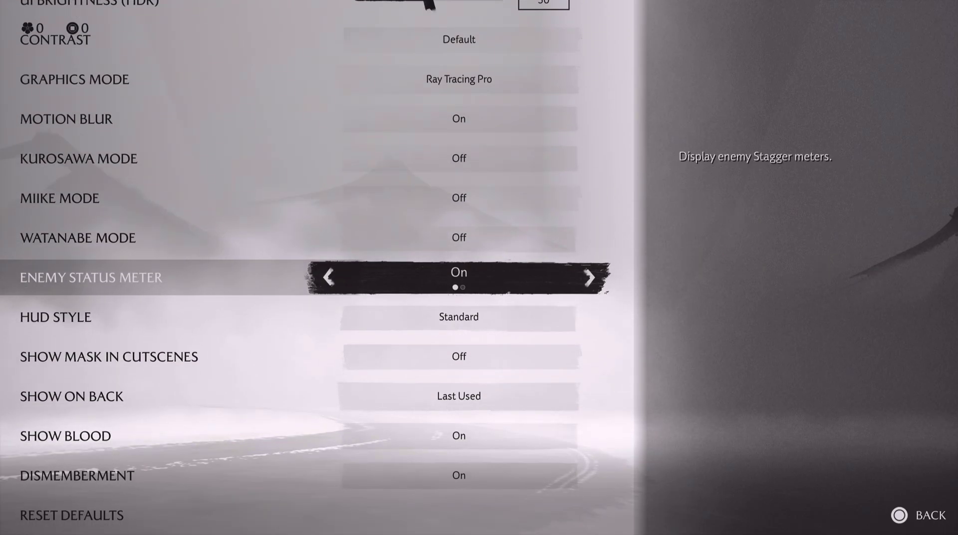
key("Down")
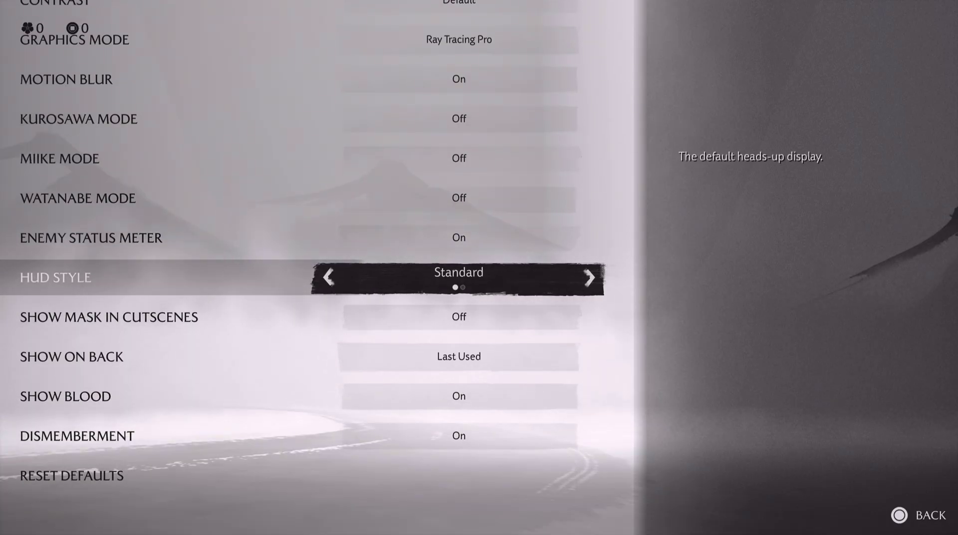
key("Down")
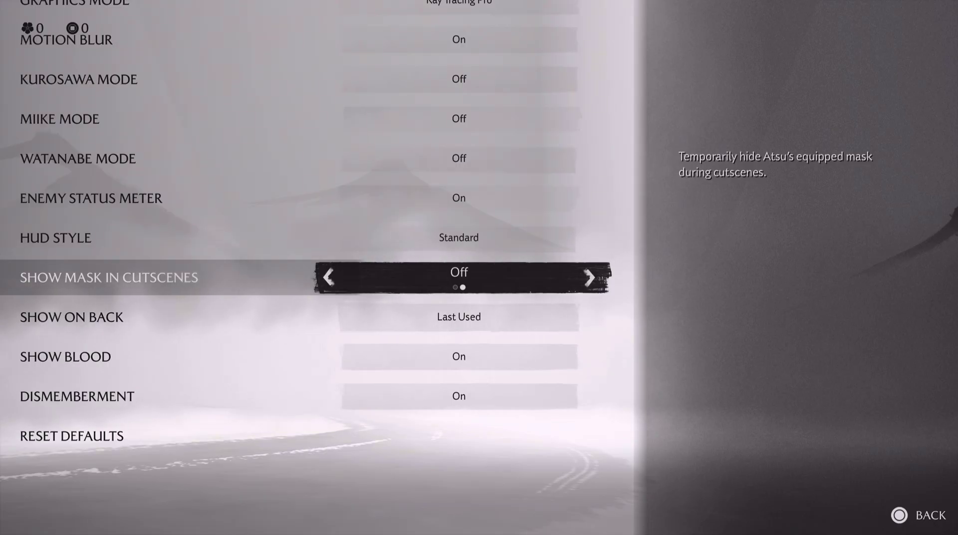
left_click(72, 317)
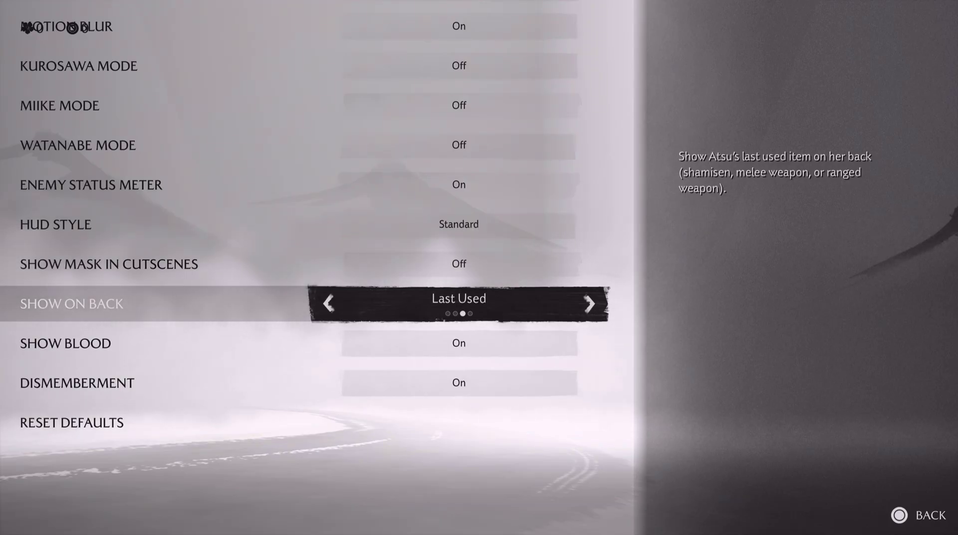
key("Down")
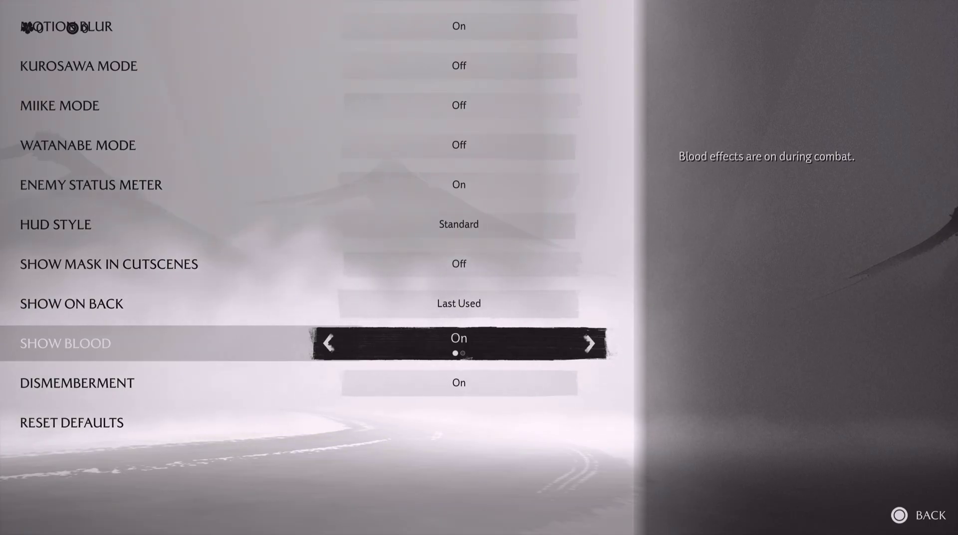
key("Down")
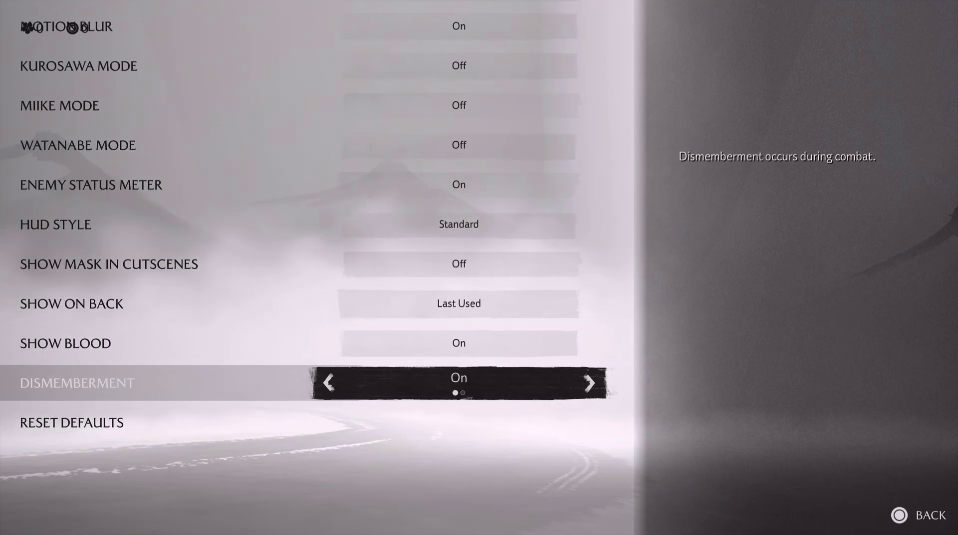
key("Down")
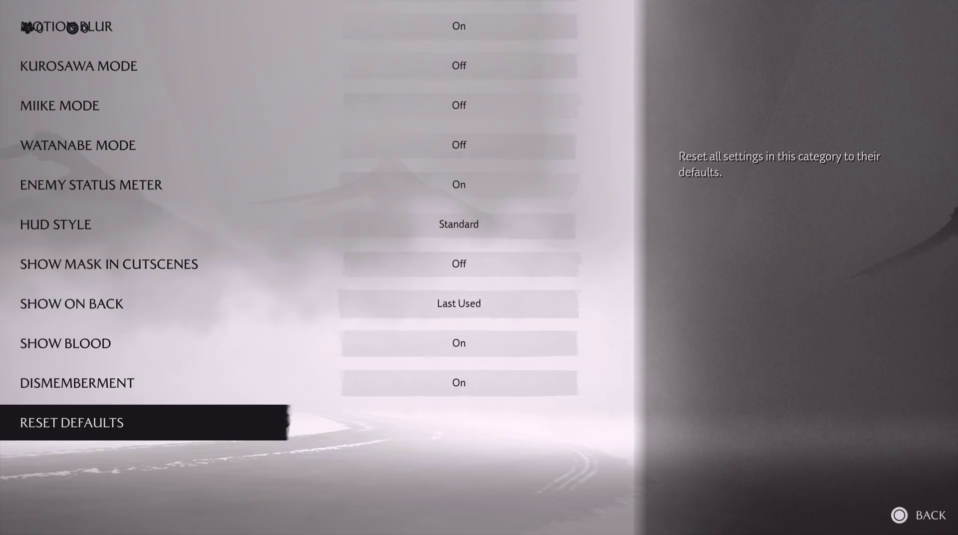
key("Escape")
Open the accessibility settings, go past the subtitle options and turn Large Text on.
key("Down")
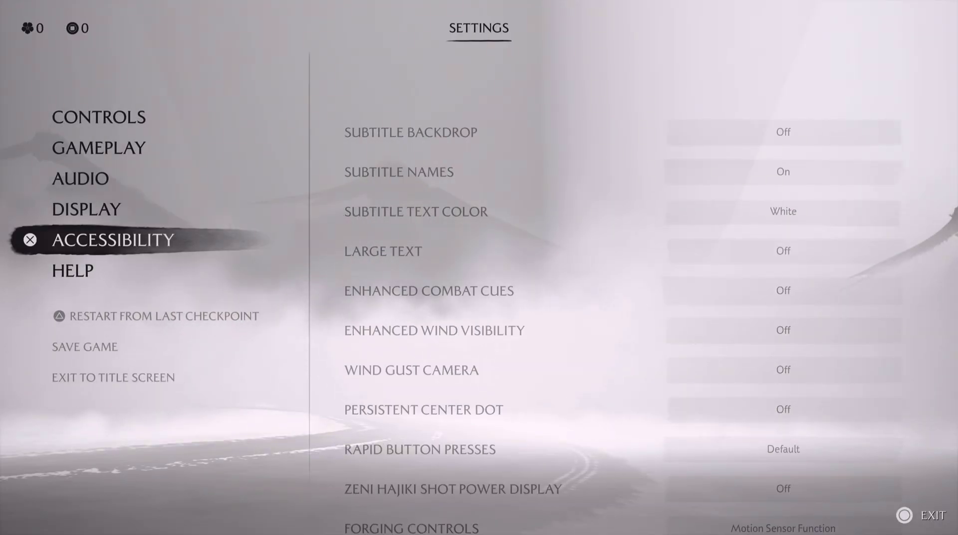
key("Return")
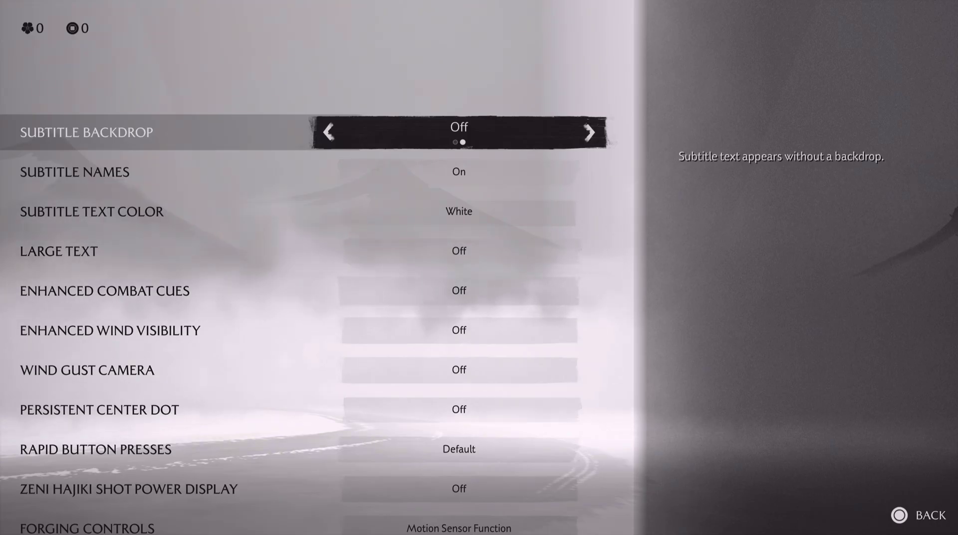
key("Down")
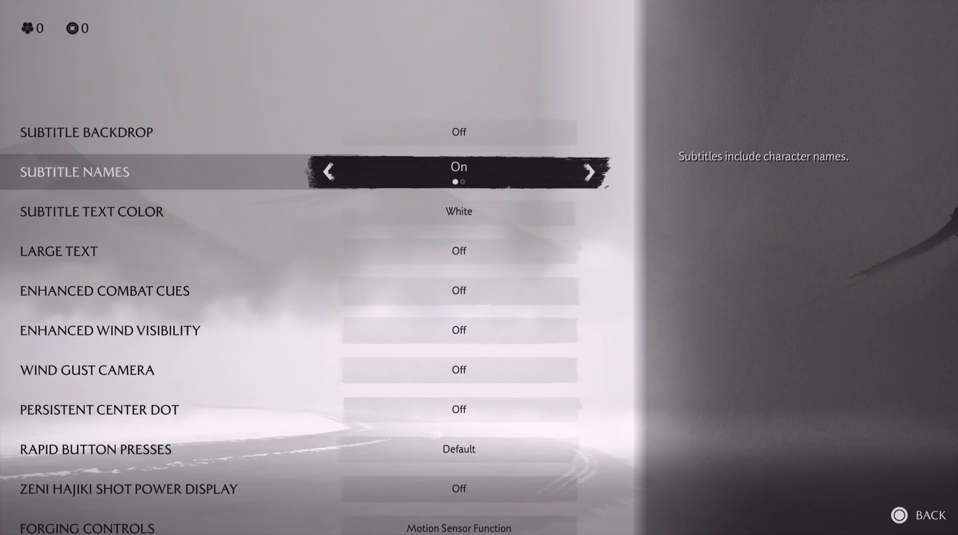
left_click(91, 212)
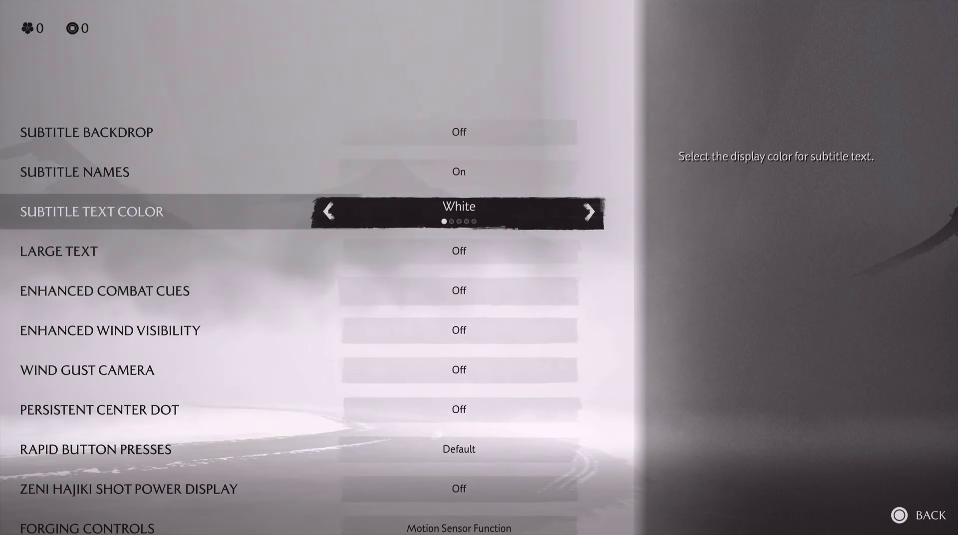
left_click(59, 251)
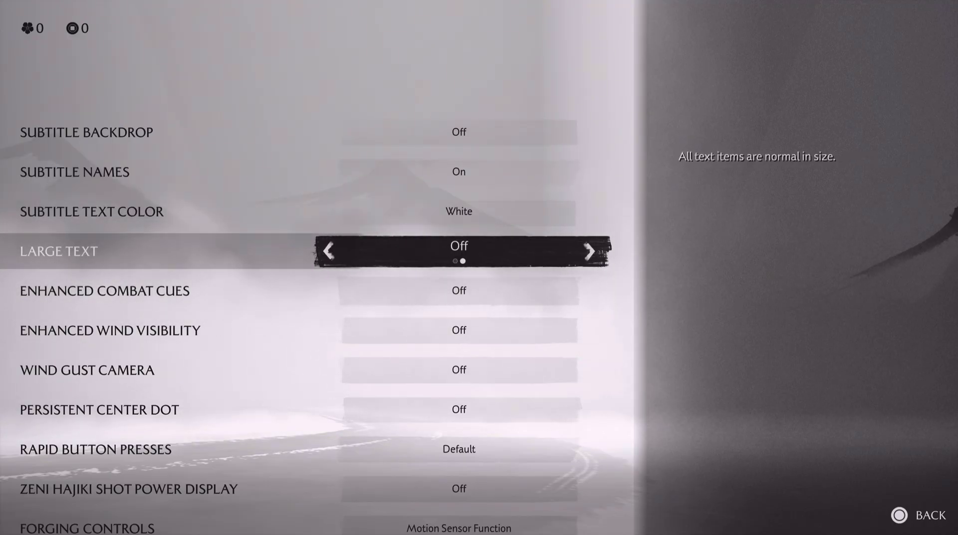
key("Right")
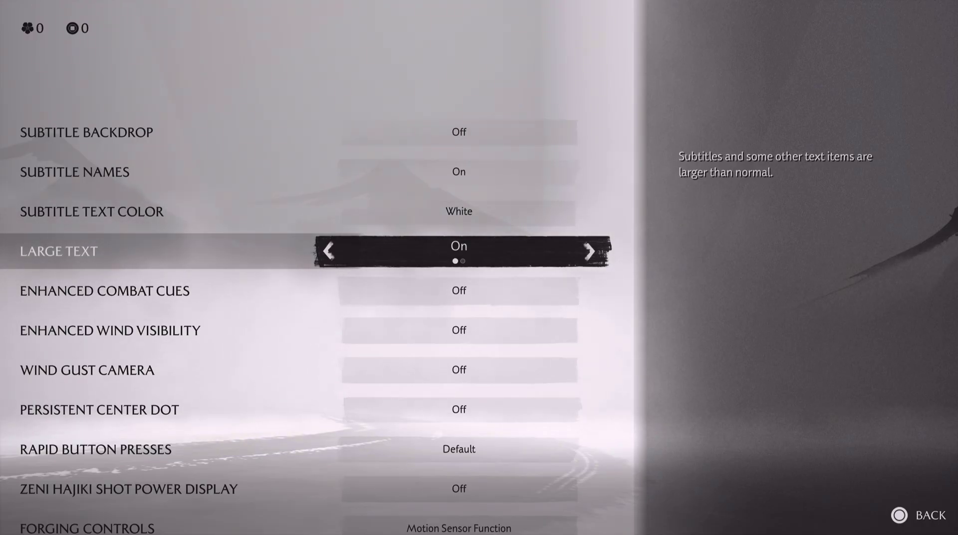
Turn on Enhanced Combat Cues and both Guiding Wind aids, Enhanced Wind Visibility and Wind Gust Camera.
key("Down")
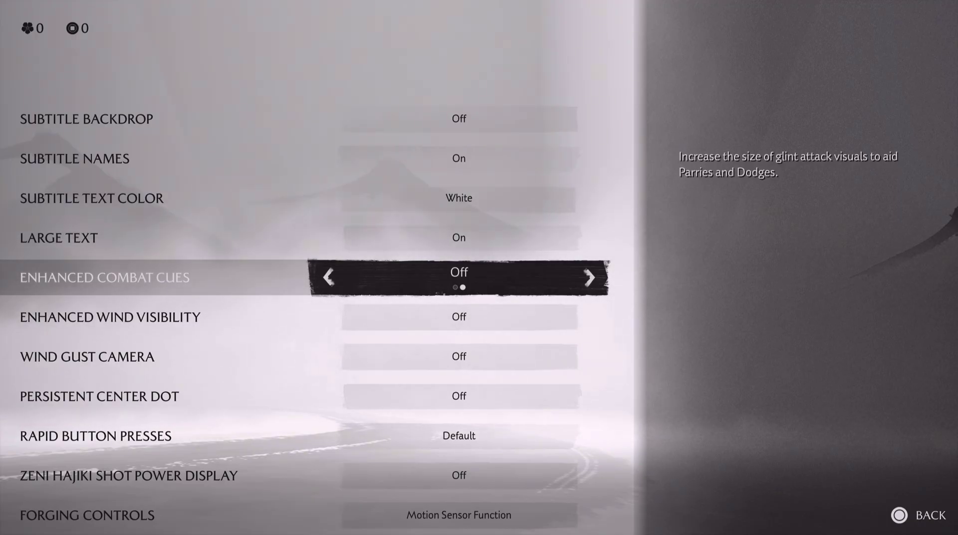
key("Down")
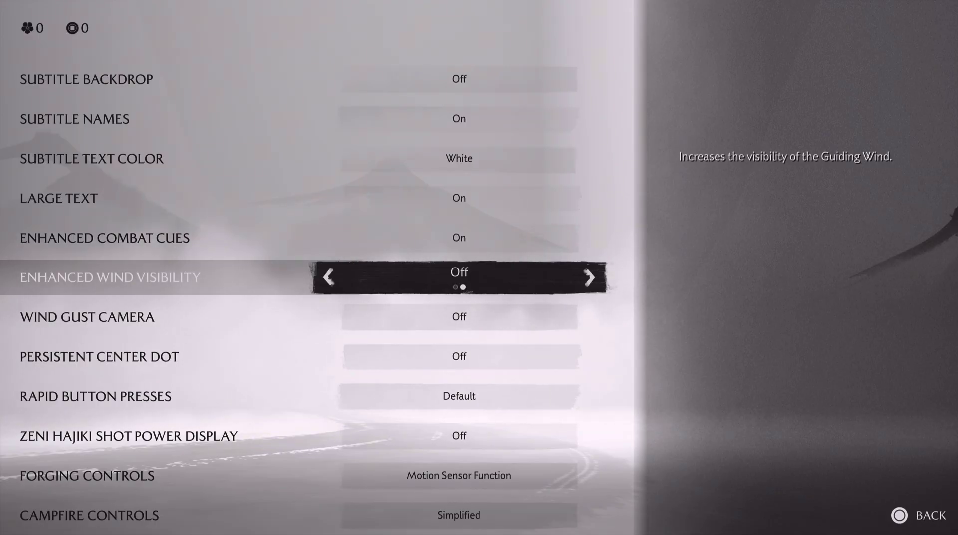
key("Left")
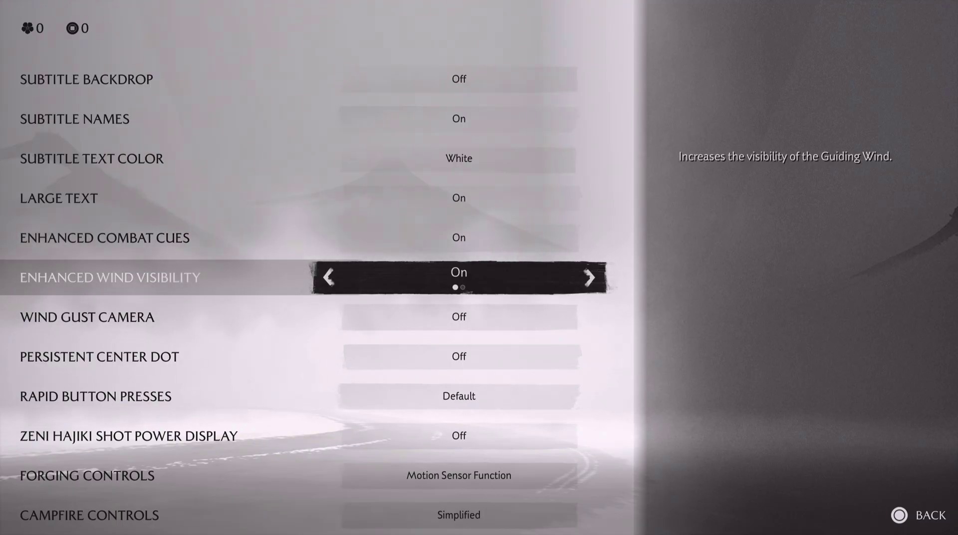
key("Down")
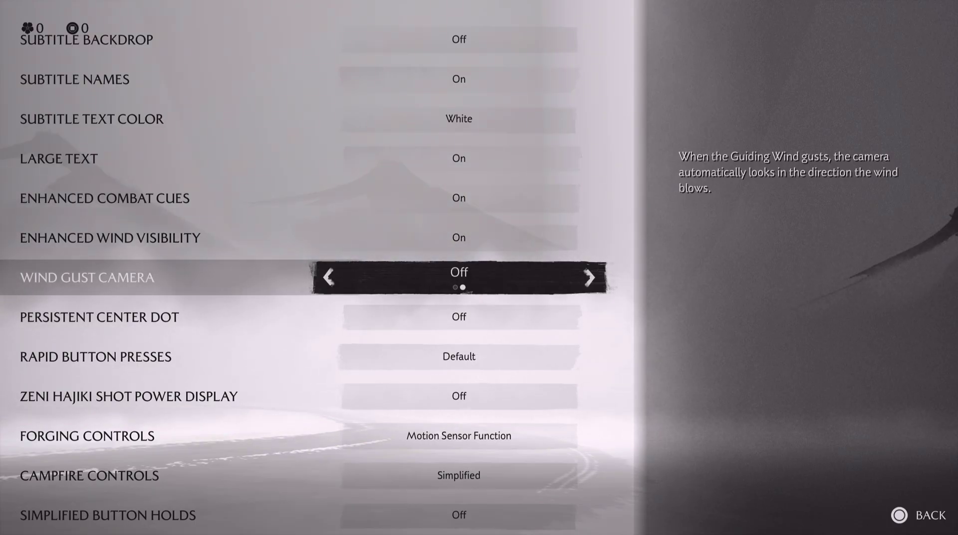
key("Left")
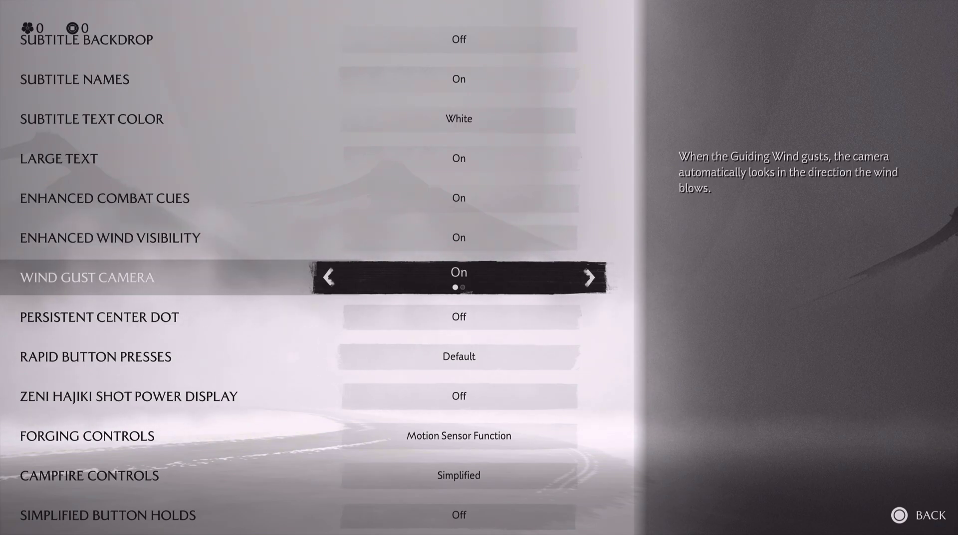
Go past Persistent Center Dot and Rapid Button Presses and turn on the Zeni Hajiki Shot Power Display.
key("Down")
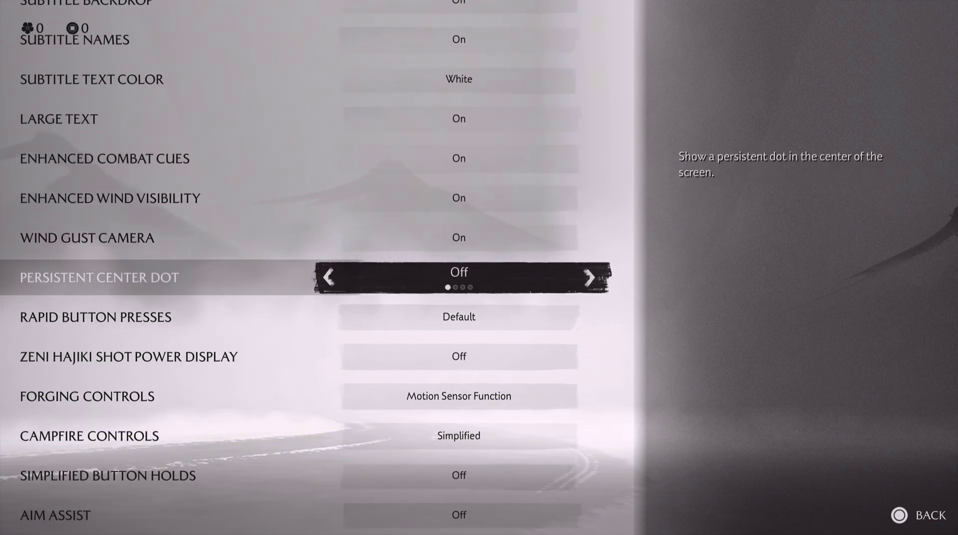
key("Down")
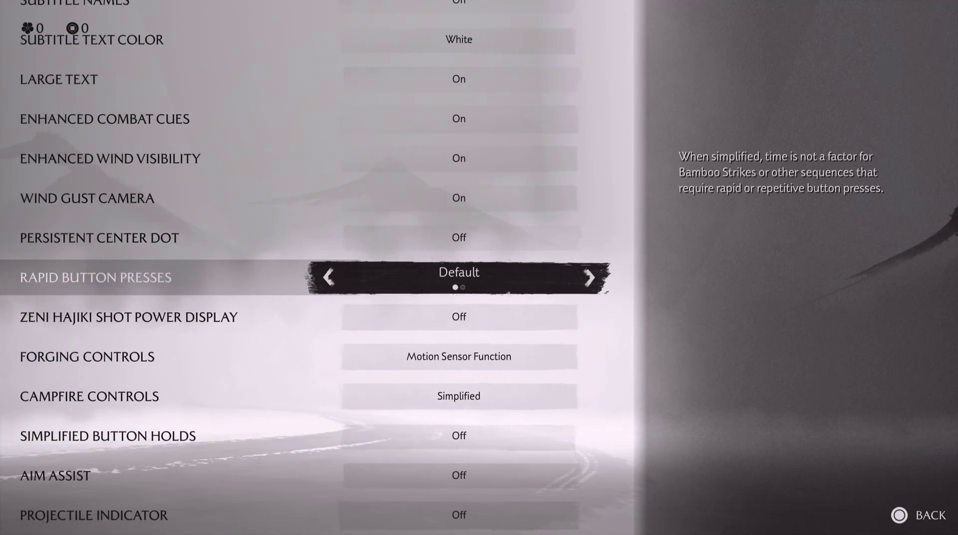
key("Down")
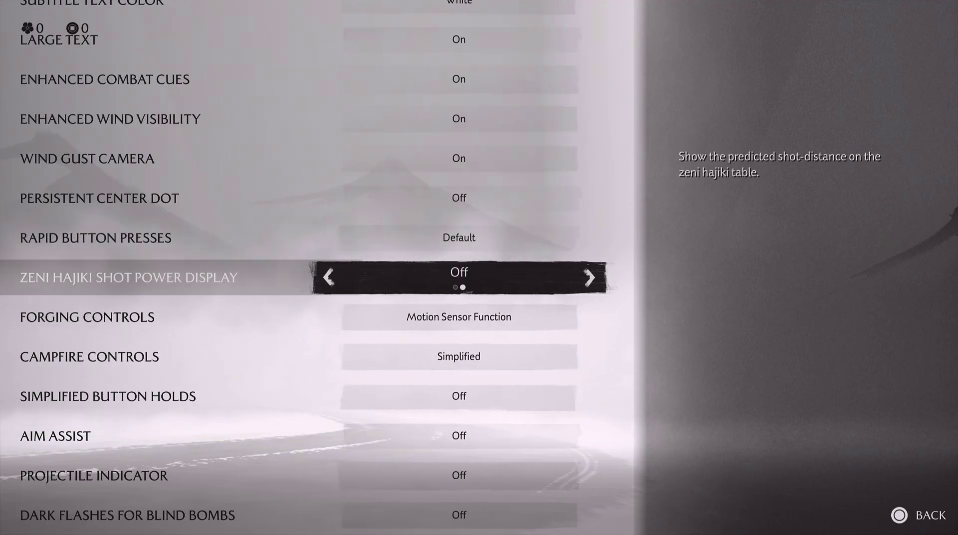
key("Right")
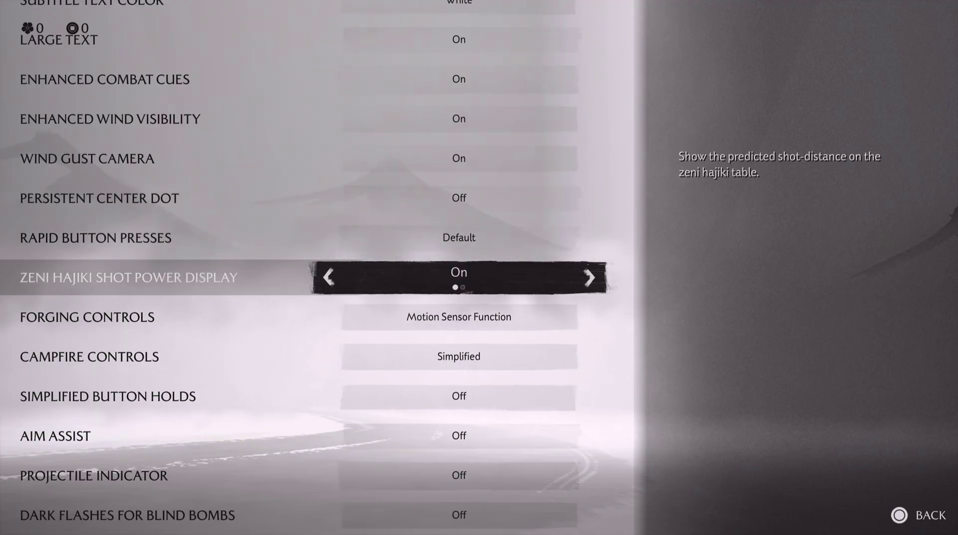
Compare the Simplified and Motion Sensor Function options of Forging Controls, keep Motion Sensor Function and go on to Campfire Controls.
key("Down")
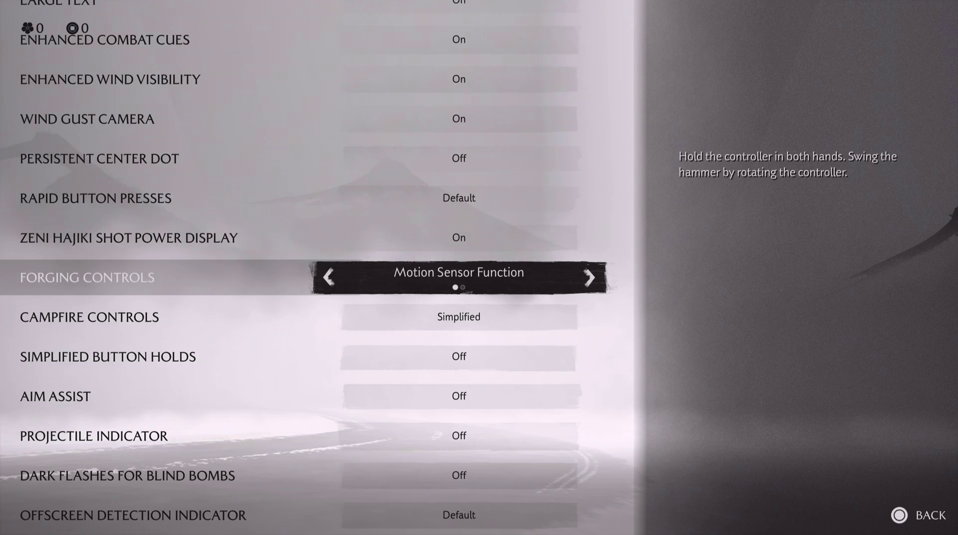
key("Right")
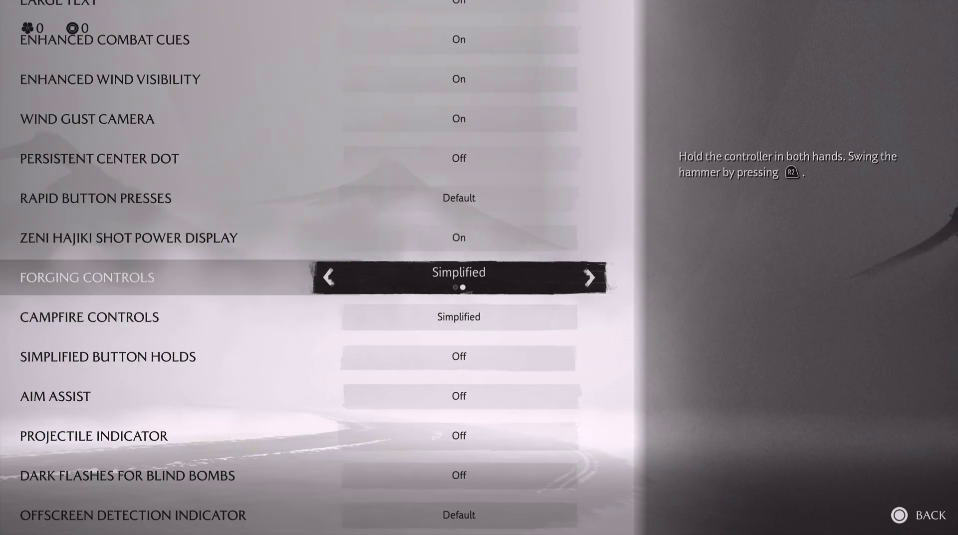
key("Left")
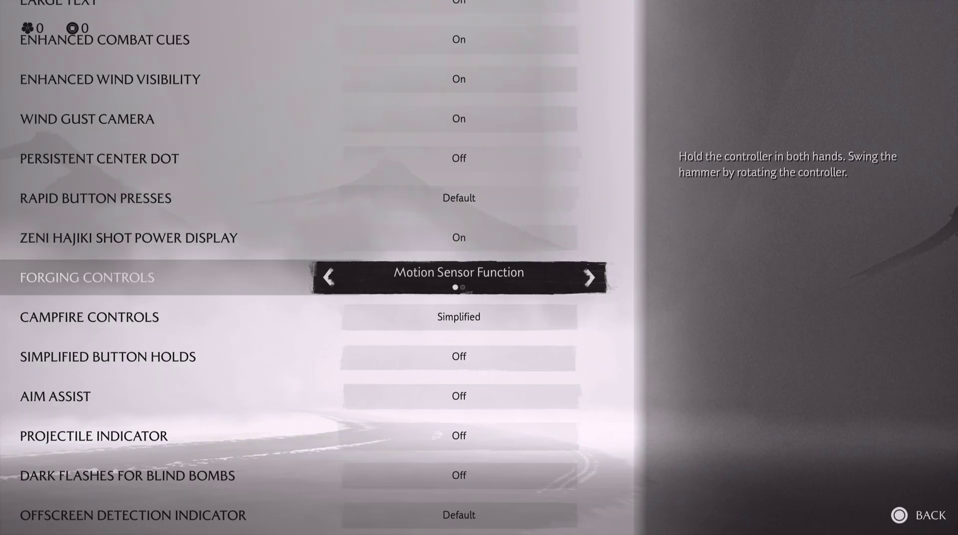
key("Down")
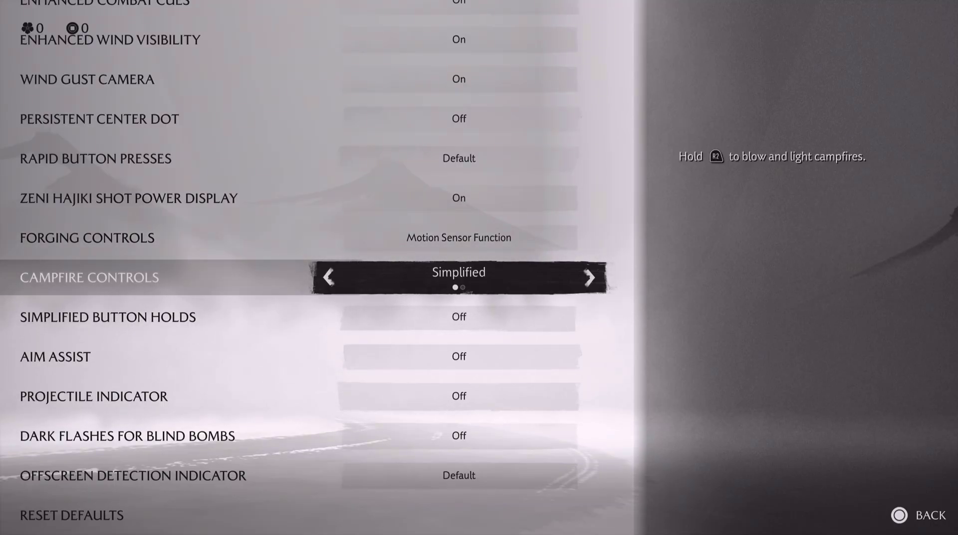
Turn Aim Assist on and go past Simplified Button Holds, Projectile Indicator and Dark Flashes for Blind Bombs, leaving all three off.
key("Down")
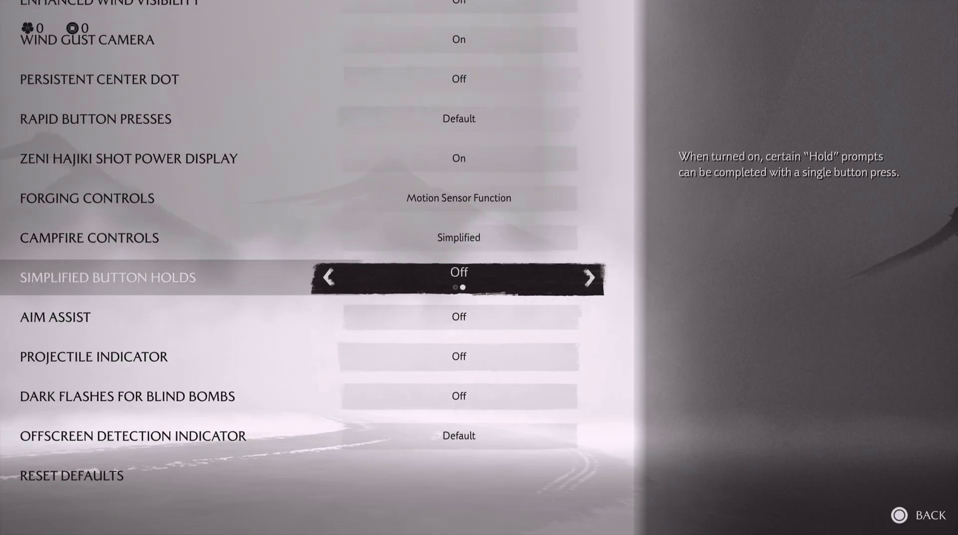
key("Down")
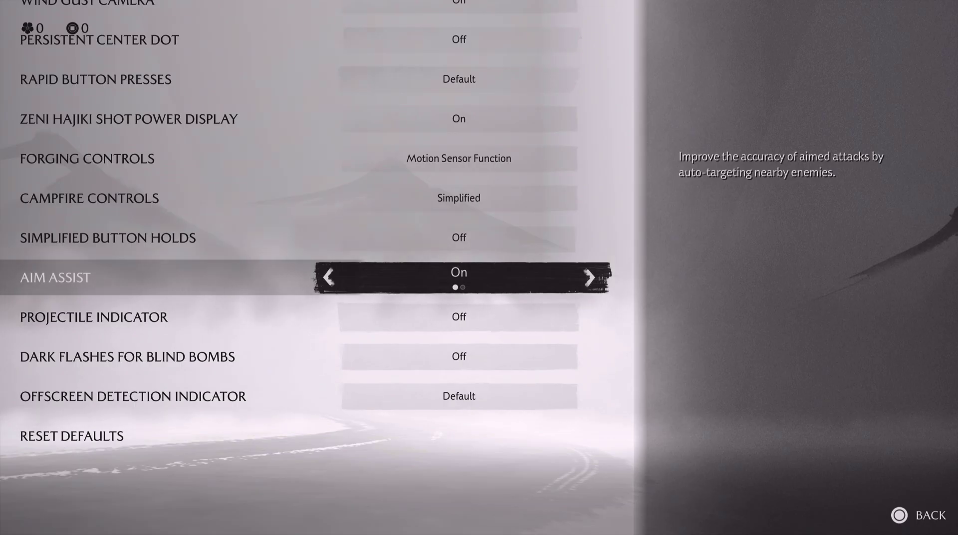
key("Down")
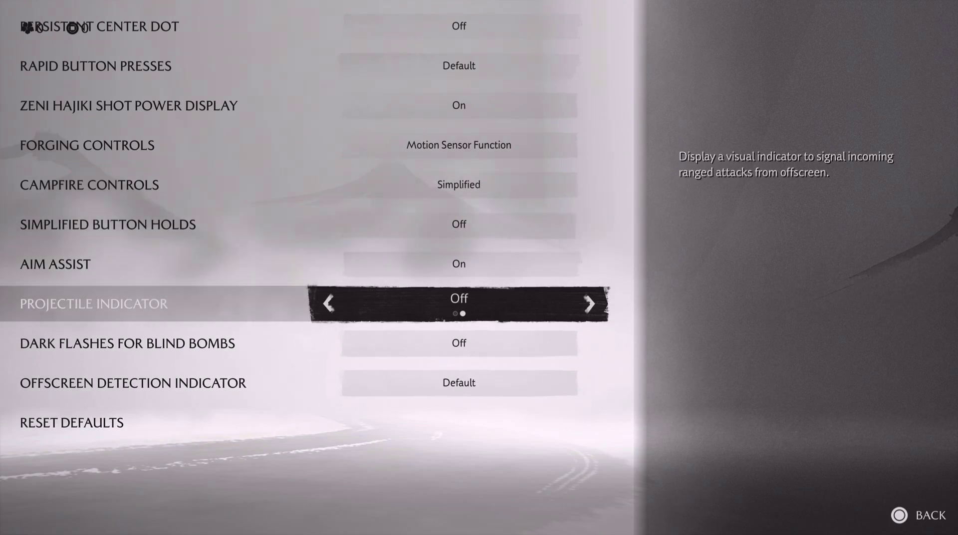
left_click(128, 343)
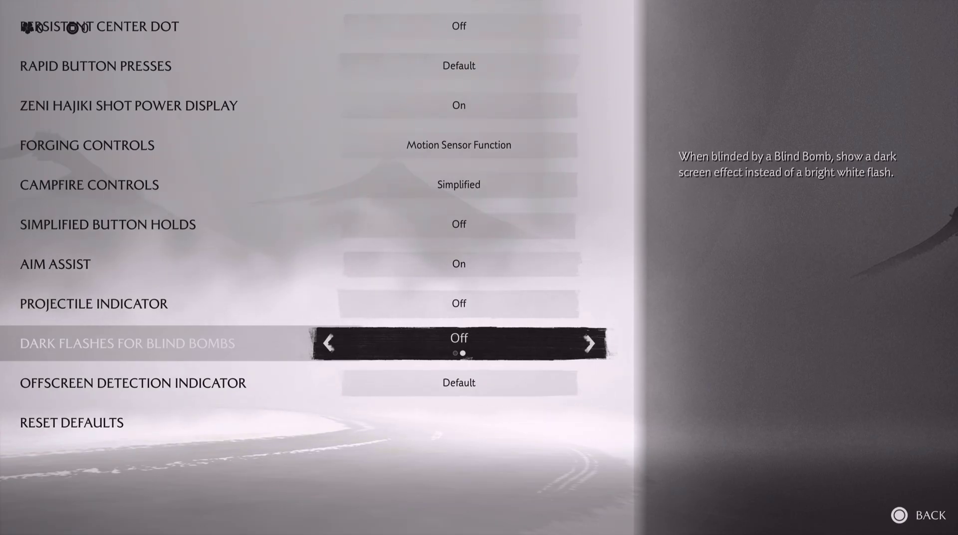
key("Down")
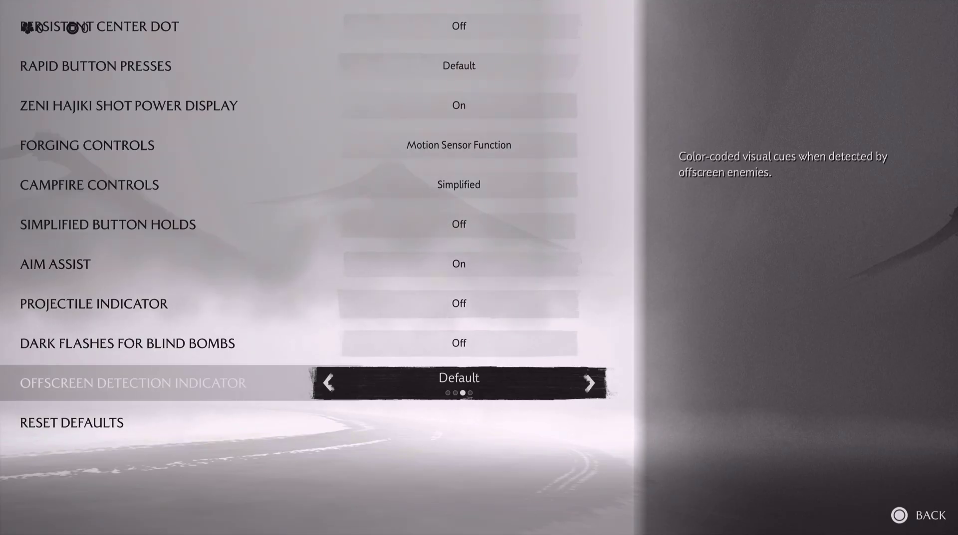
Compare the Offscreen Detection Indicator options, including Minimal and Default with HUD Indicators, and keep Default.
key("Down")
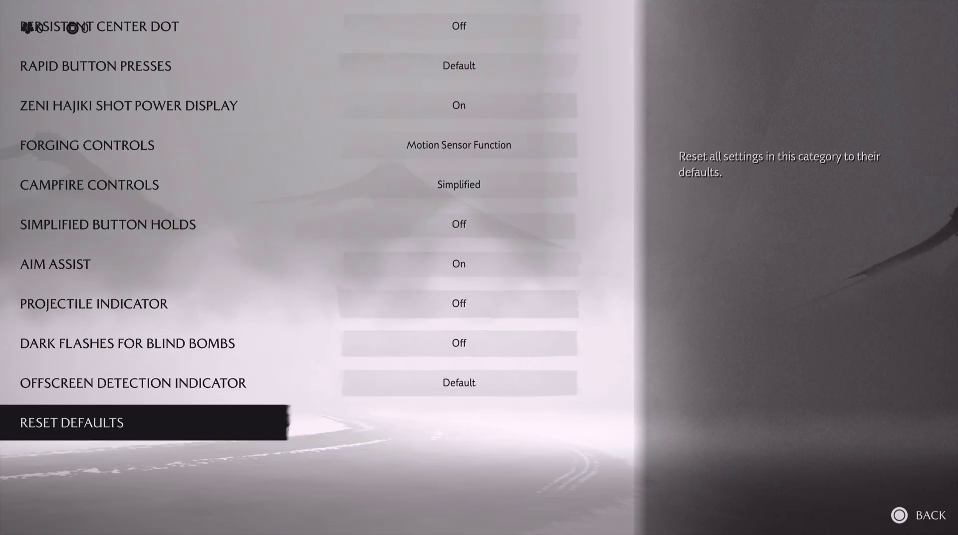
key("Up")
key("Left")
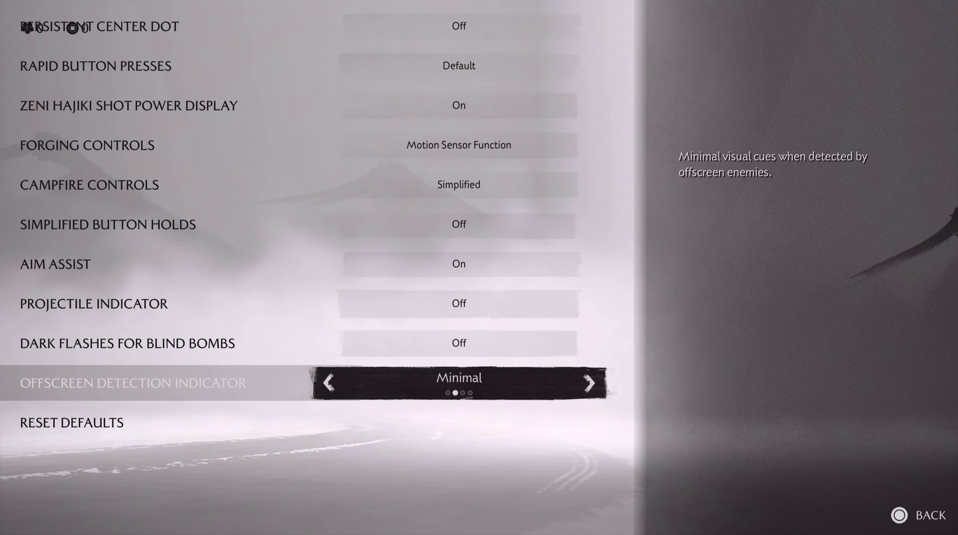
key("Left")
key("Right")
key("Right")
key("Right")
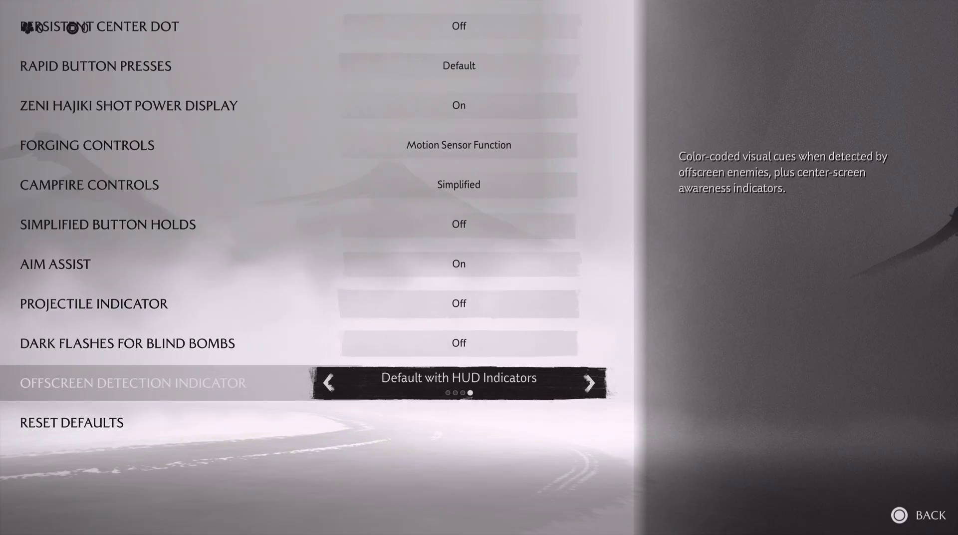
key("Left")
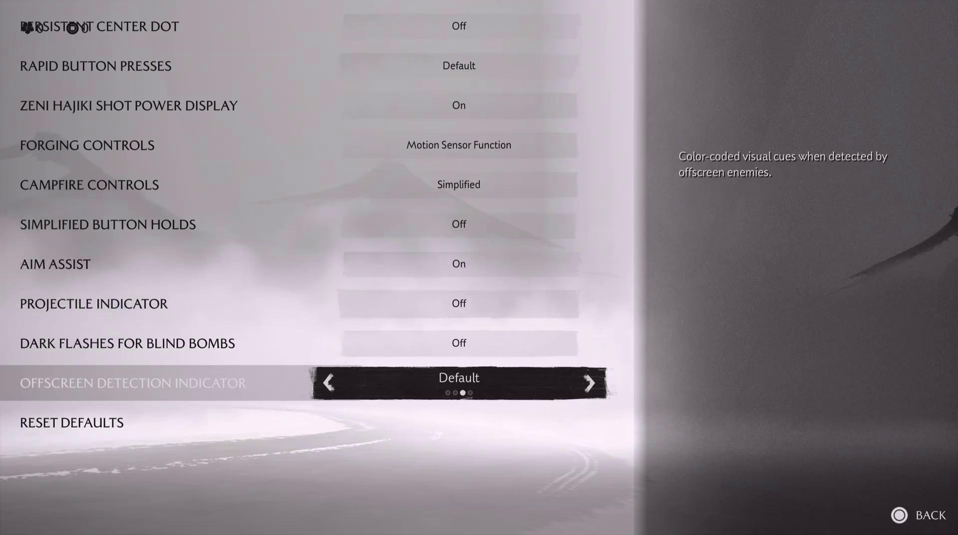
Leave the accessibility settings, view the Attacking topic in Help and return to the main settings list.
key("Escape")
key("Down")
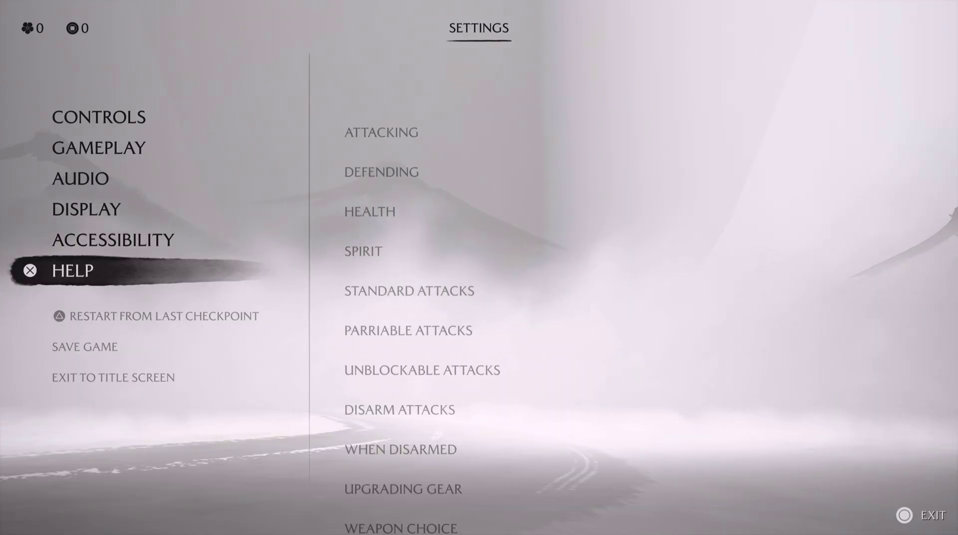
key("Return")
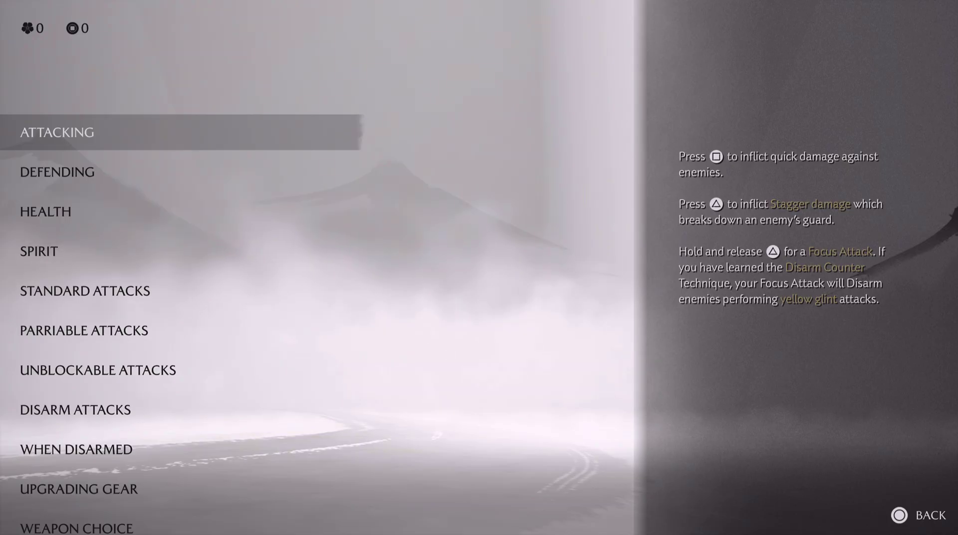
key("Escape")
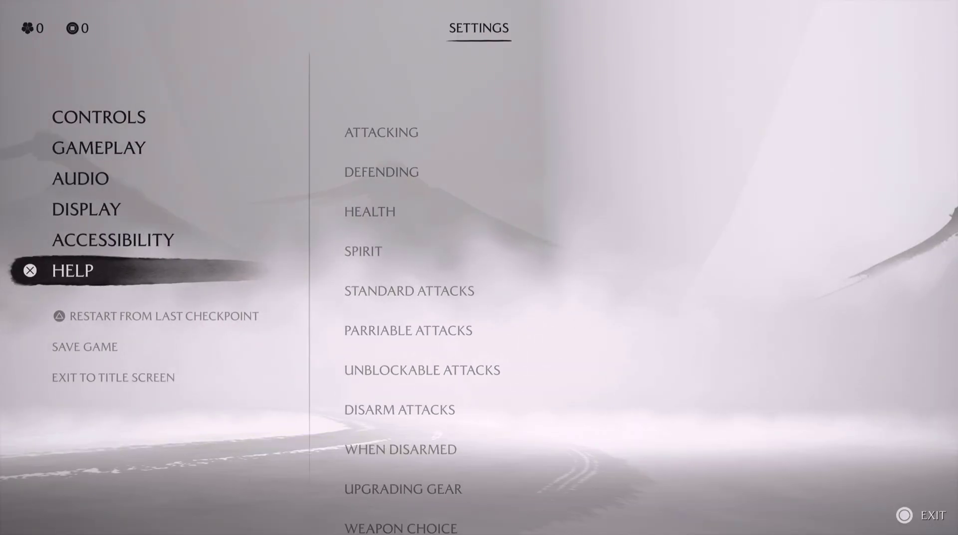